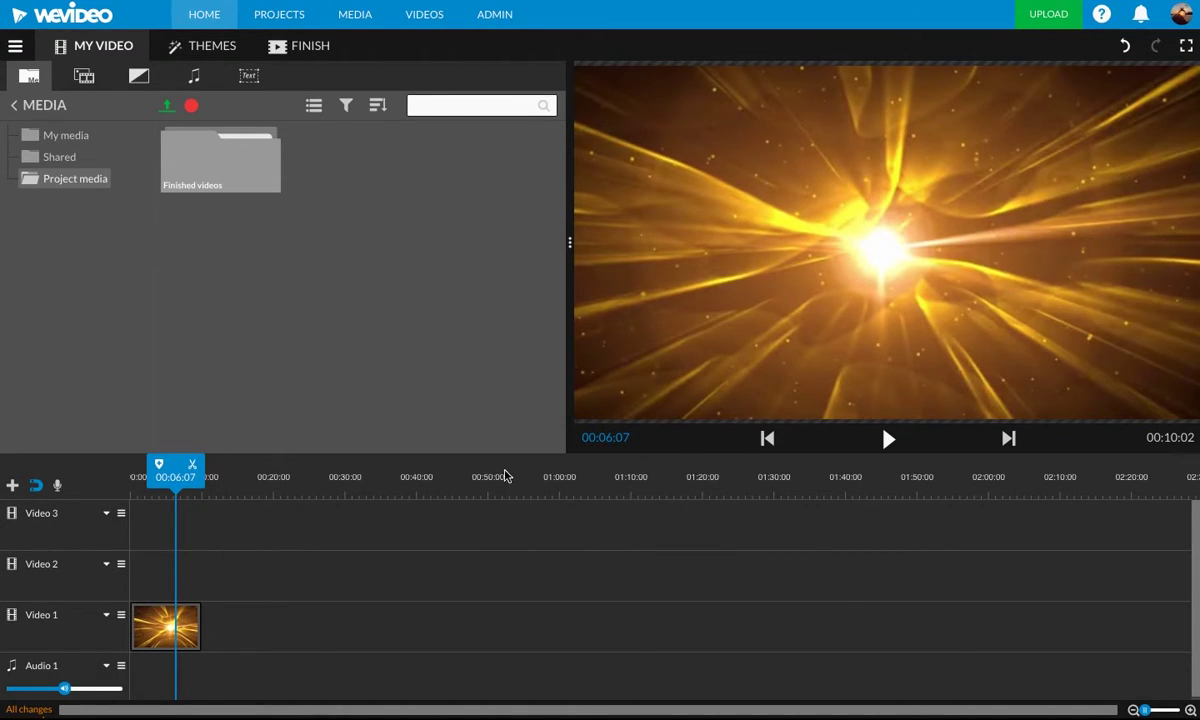
Select IMG_20160831_093943.jpg and nrec-20160720-090713.webm from the WeVideo folder in Google Drive.
left_click(163, 106)
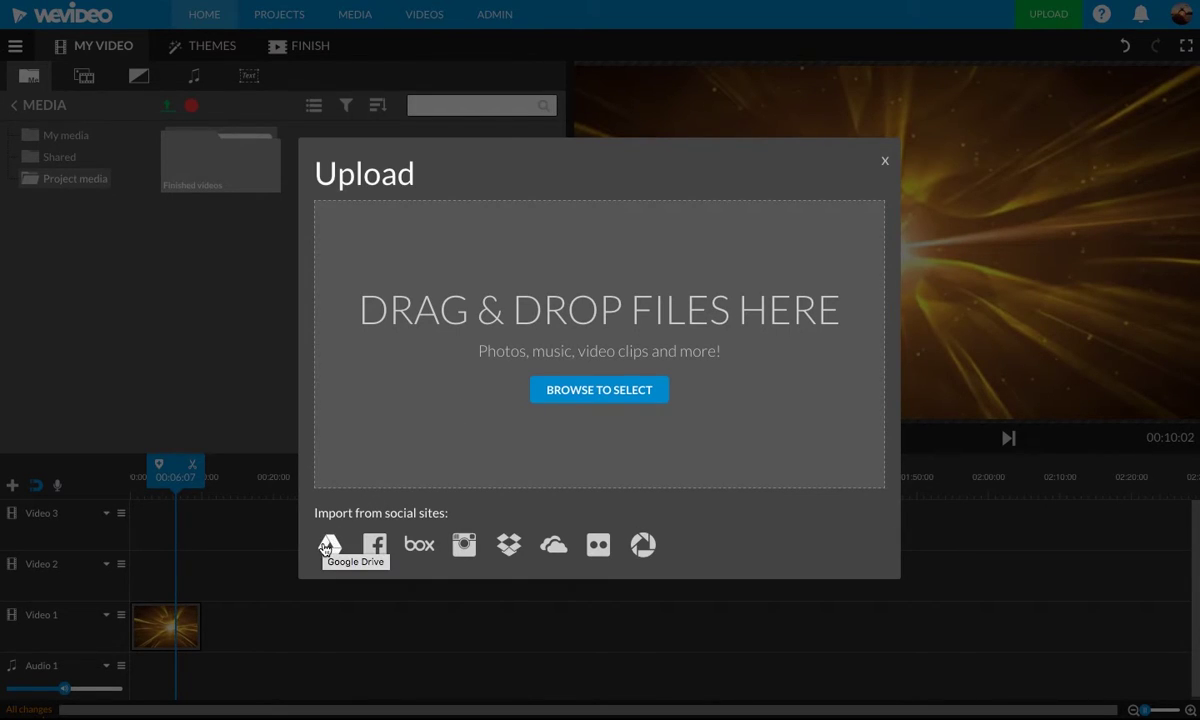
left_click(327, 546)
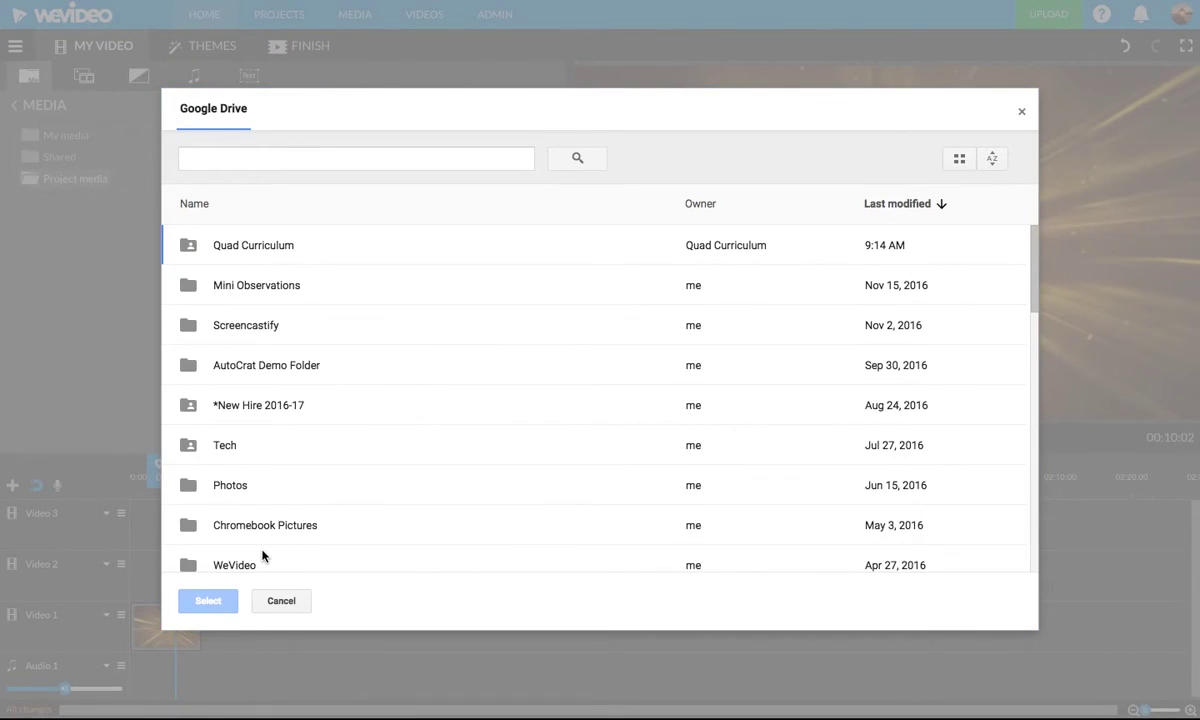
double_click(243, 567)
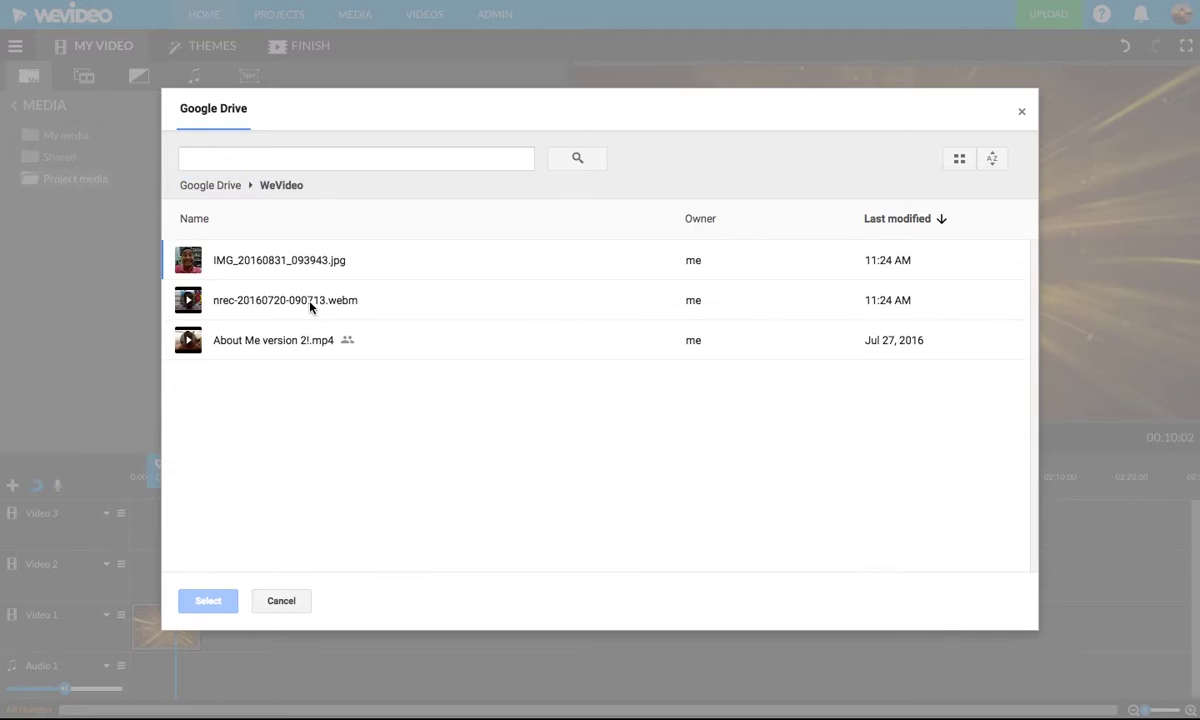
left_click(314, 268)
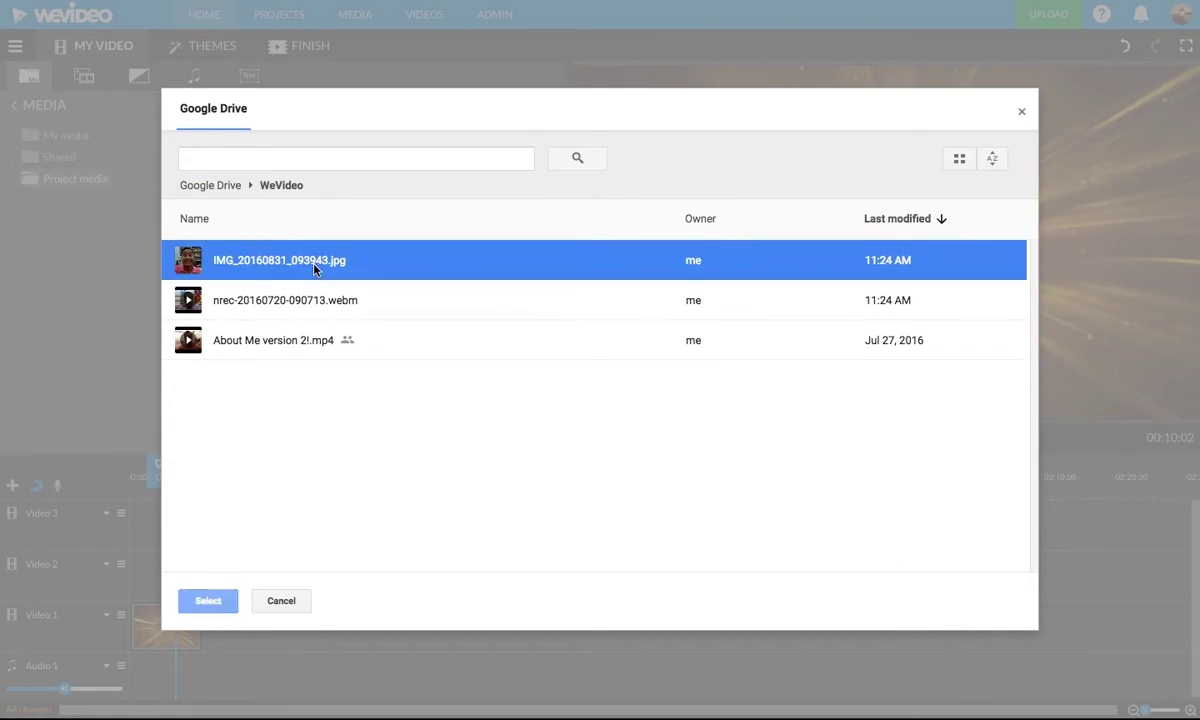
left_click(316, 300, "shift")
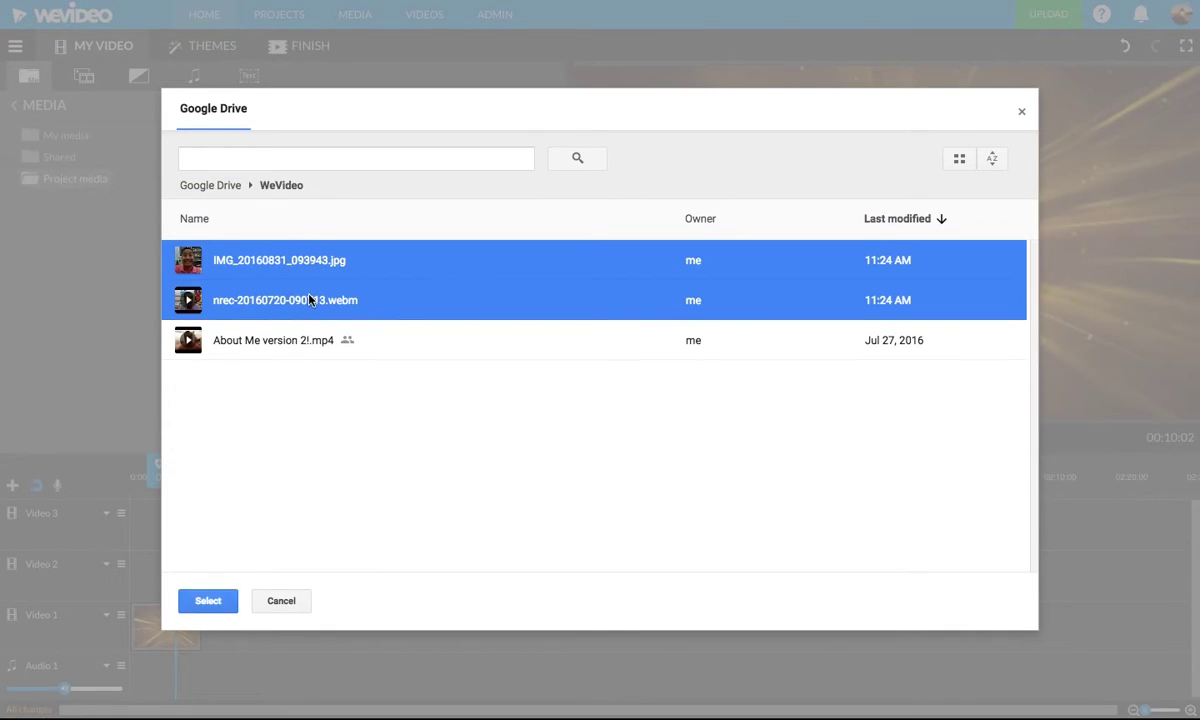
Confirm the two Drive files and upload them to the My Media destination.
left_click(220, 610)
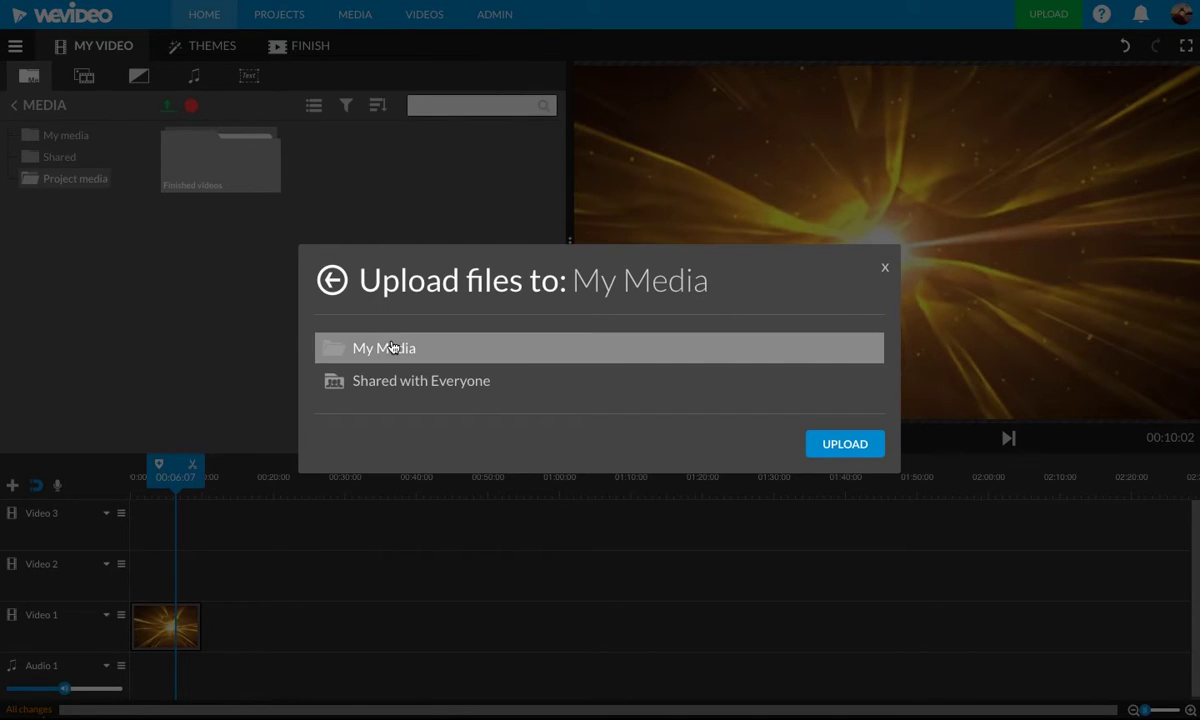
left_click(405, 348)
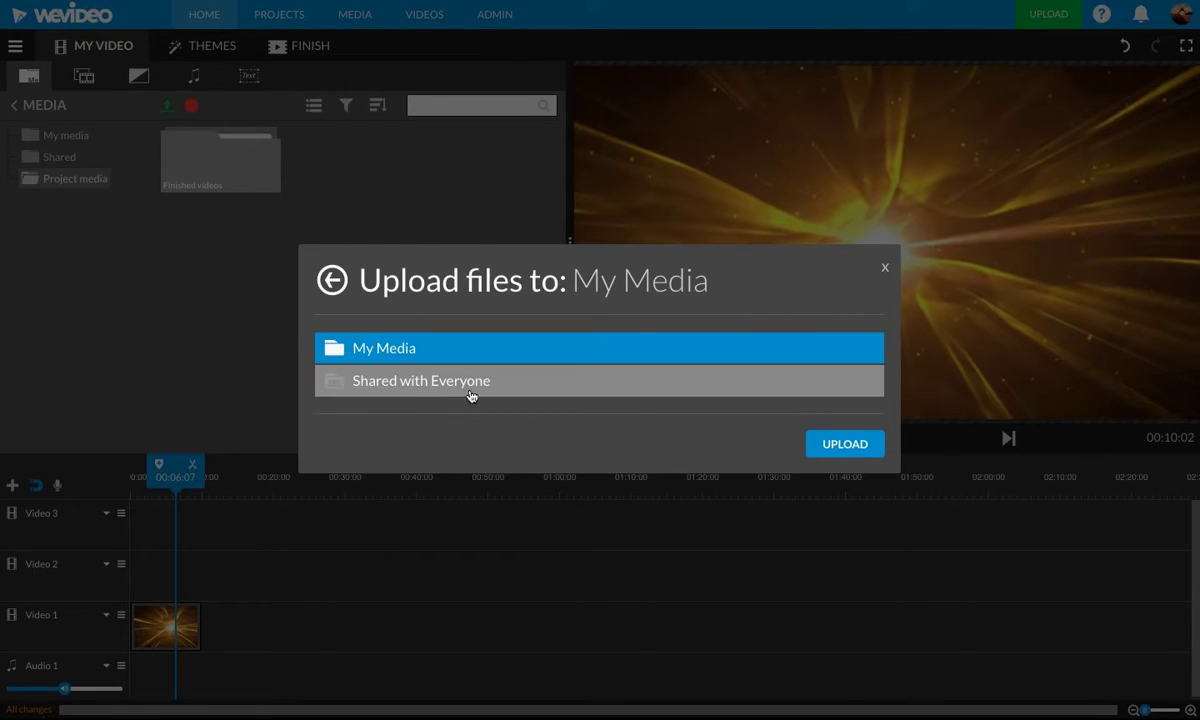
left_click(845, 443)
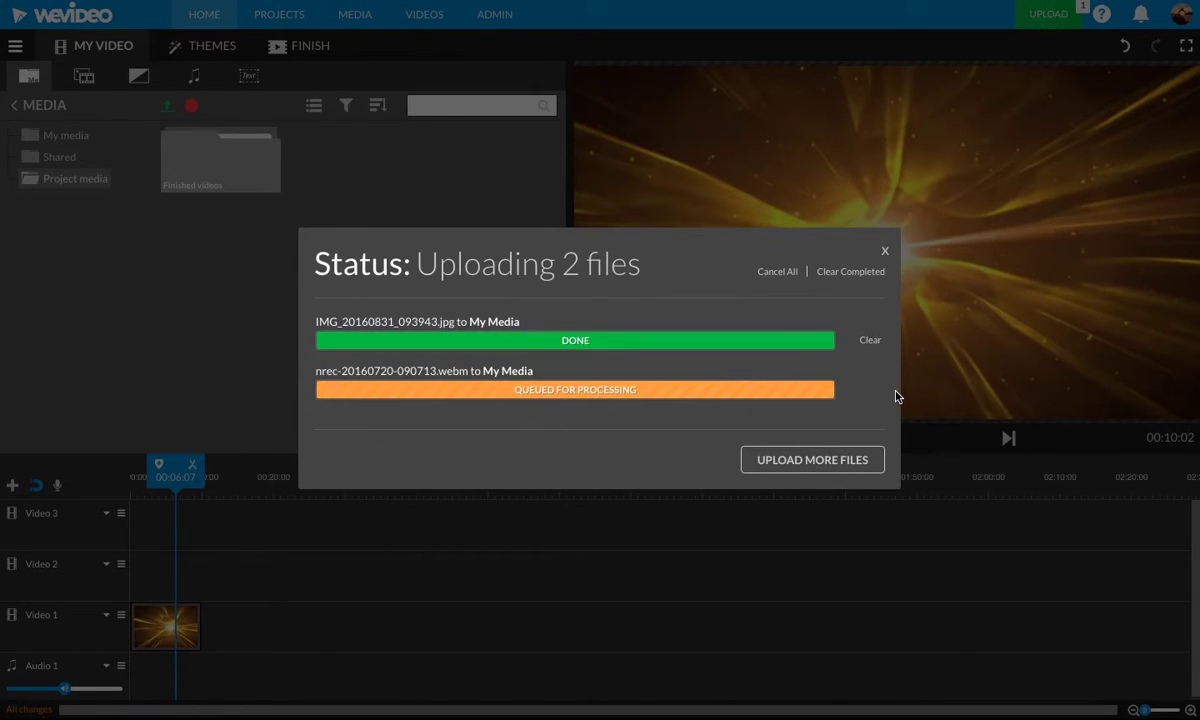
Show the My media folder's new clips and clear completed uploads from the status list.
left_click(885, 253)
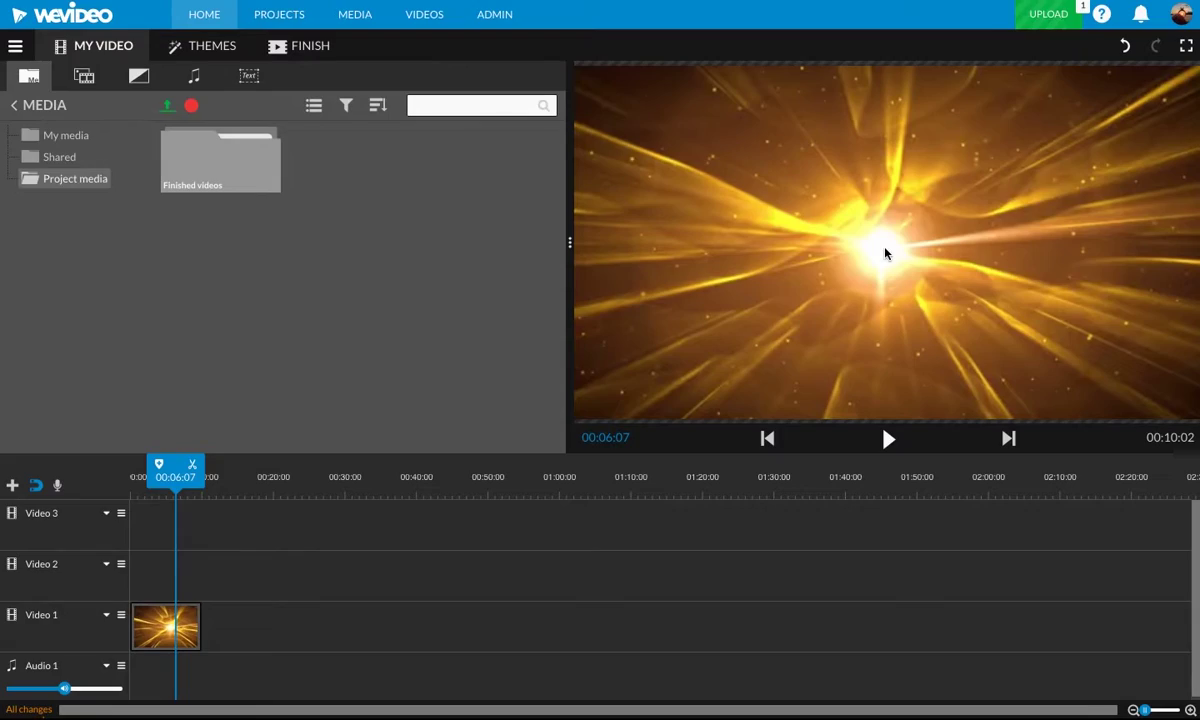
left_click(66, 138)
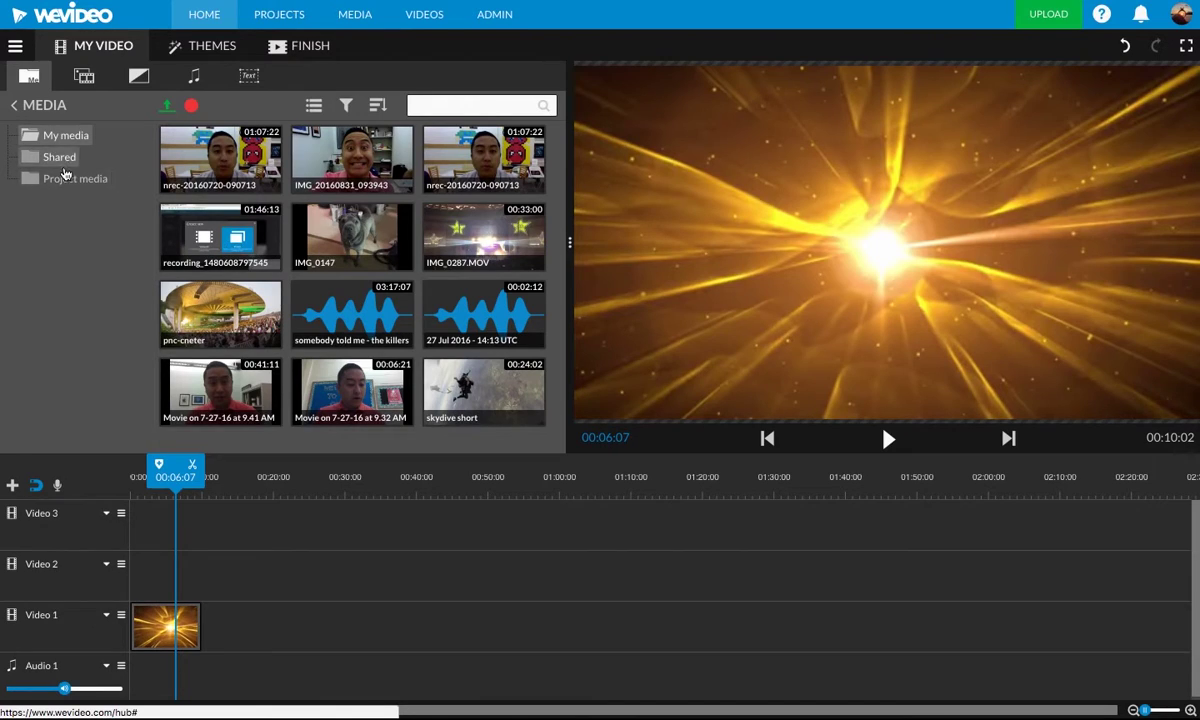
left_click(166, 108)
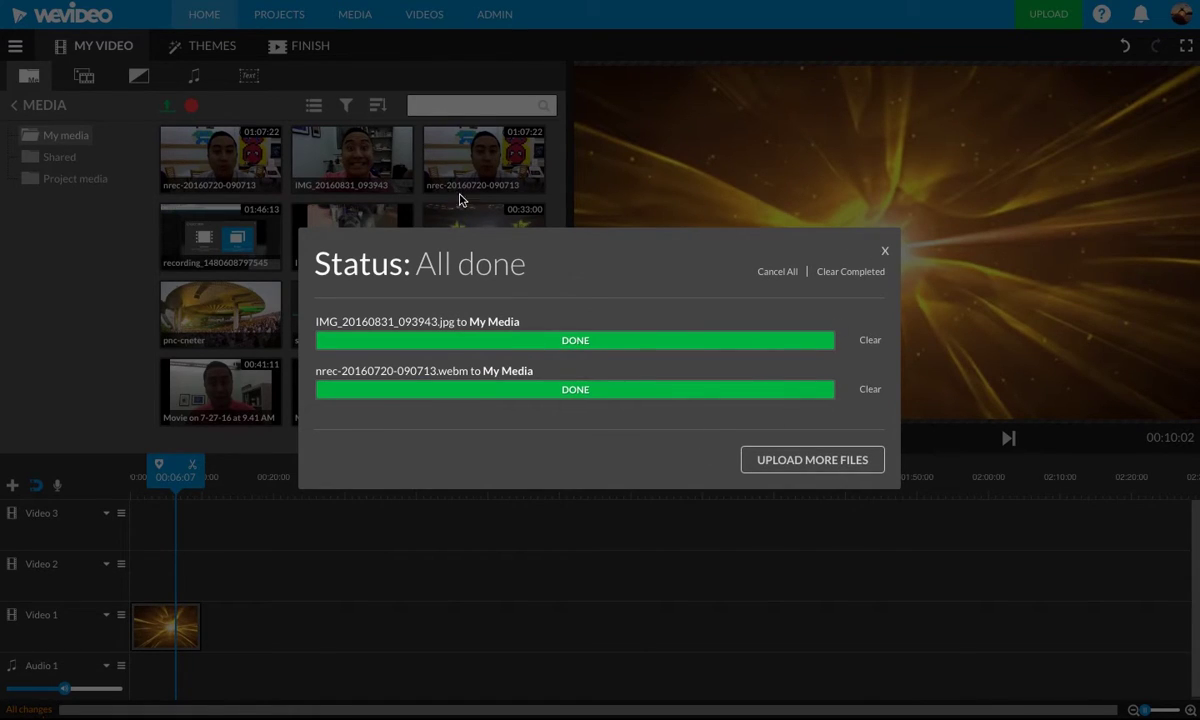
left_click(851, 272)
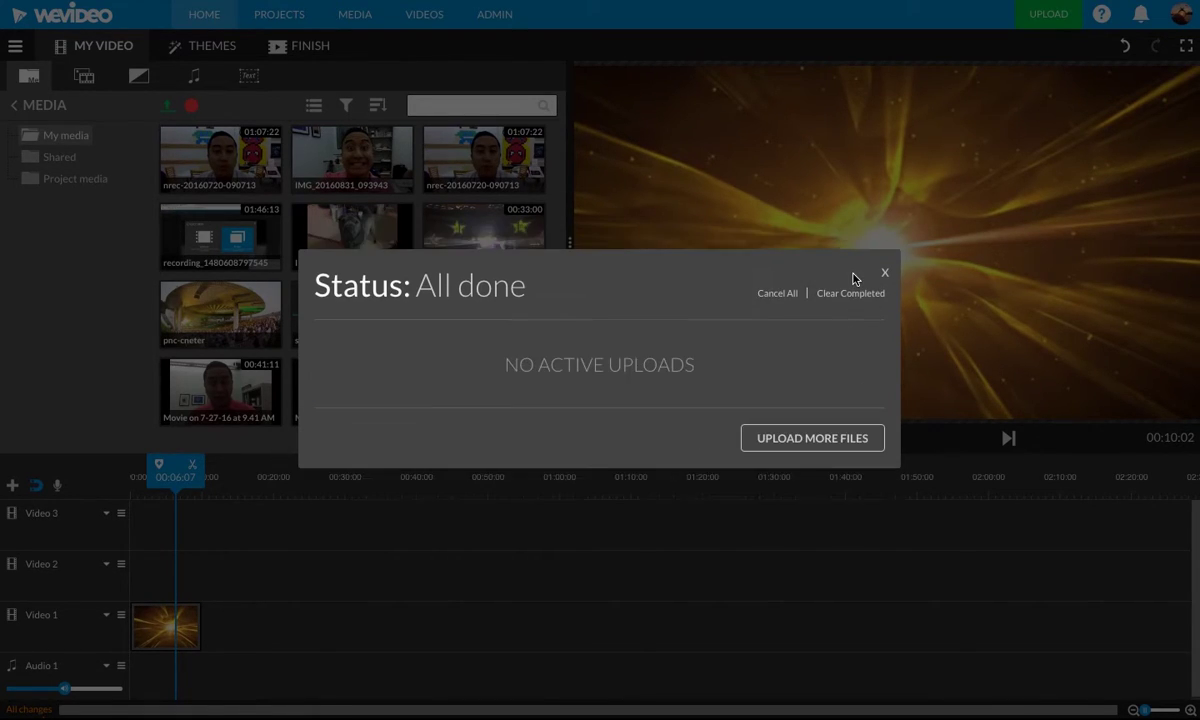
left_click(885, 273)
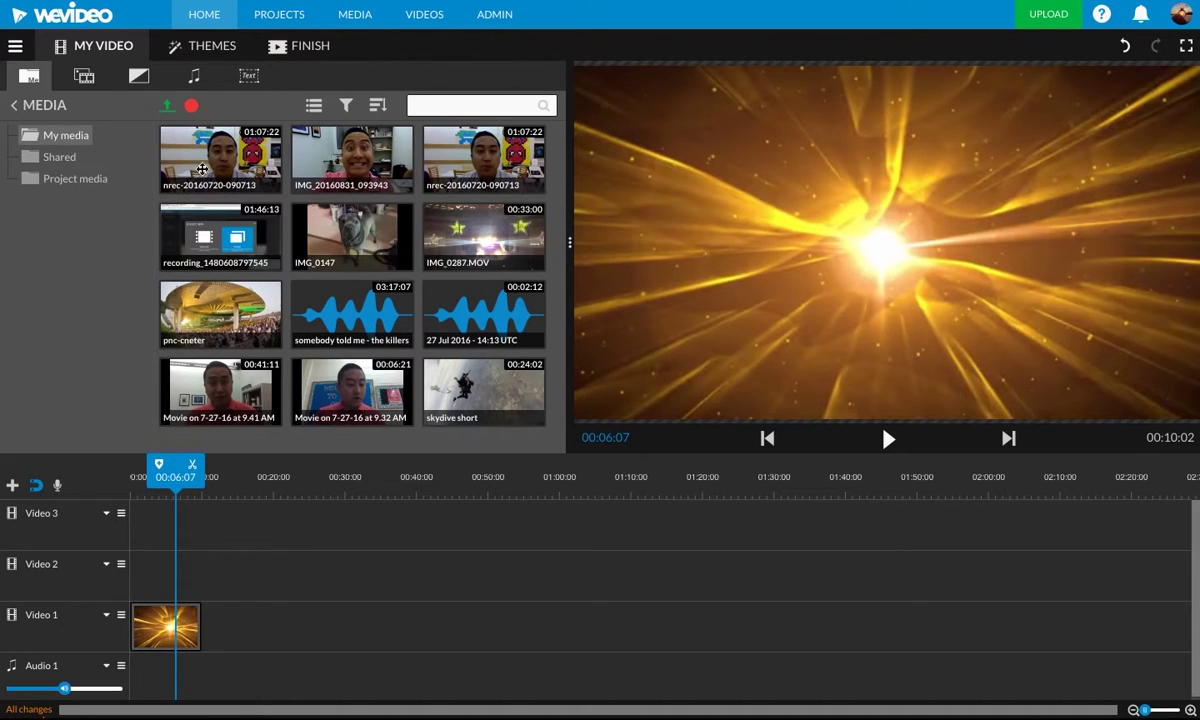
left_click(167, 106)
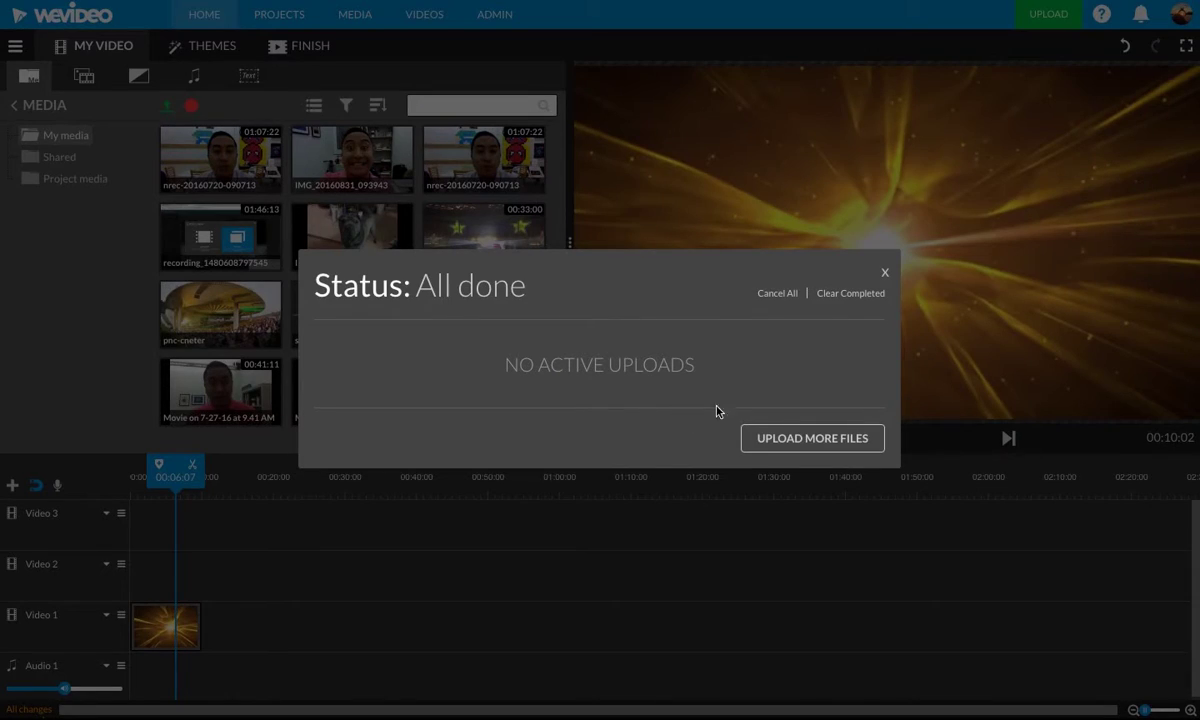
left_click(789, 436)
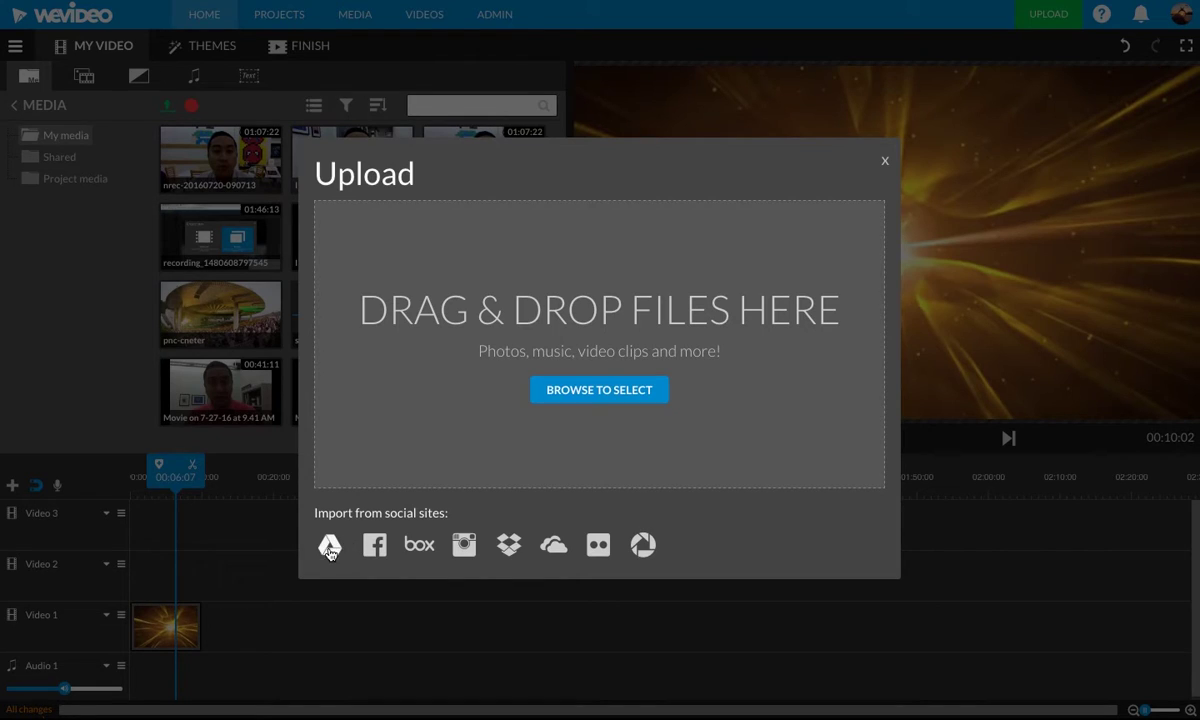
left_click(885, 160)
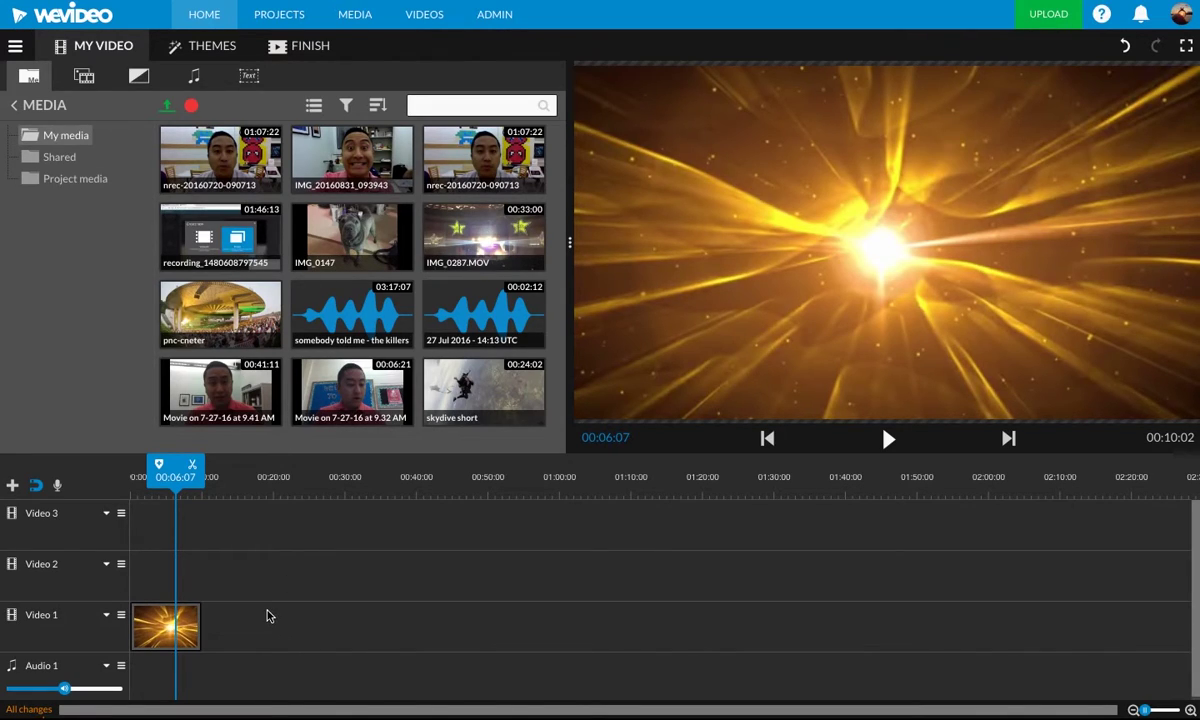
left_click(212, 158)
left_click_drag(192, 162, 215, 605)
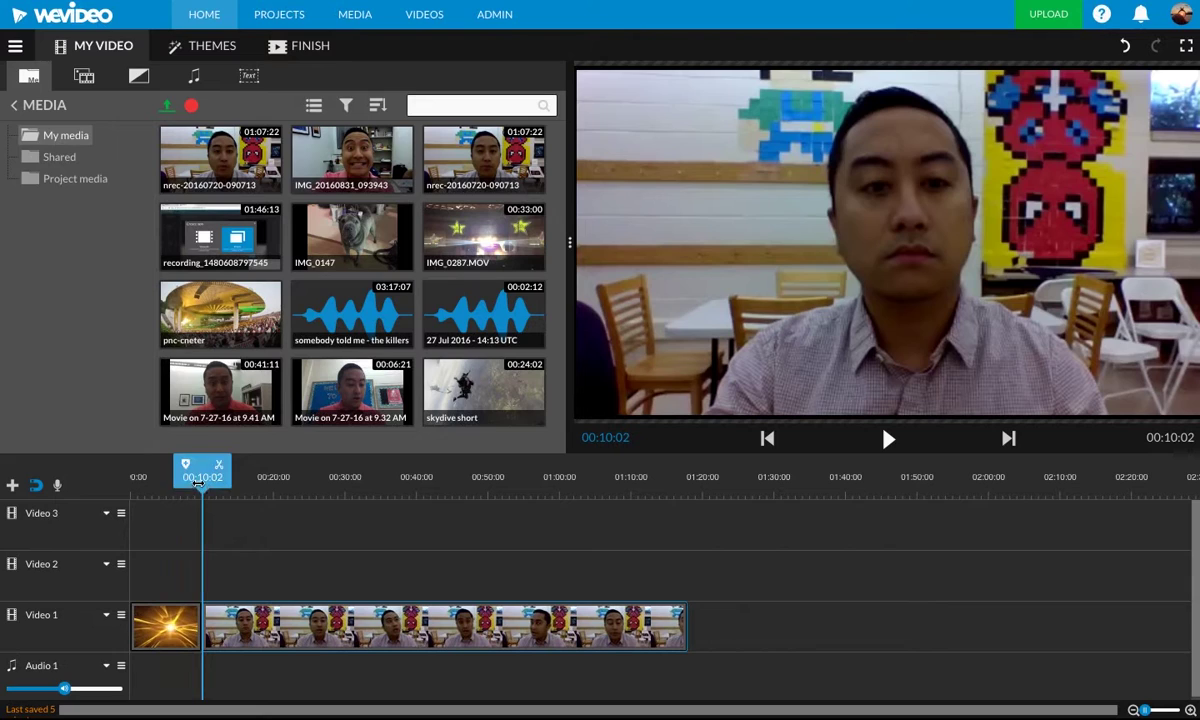
left_click_drag(198, 480, 116, 482)
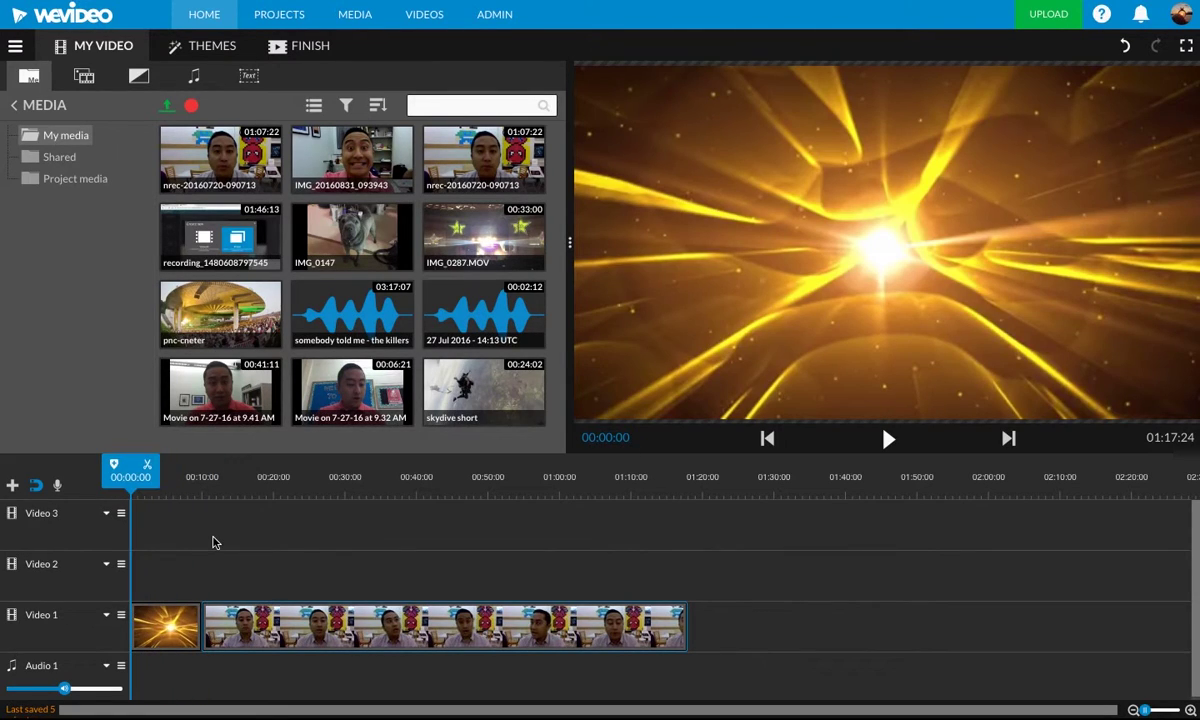
Trim the Yellow Aurora intro's end to the five-second mark, then return the playhead to start.
key("space")
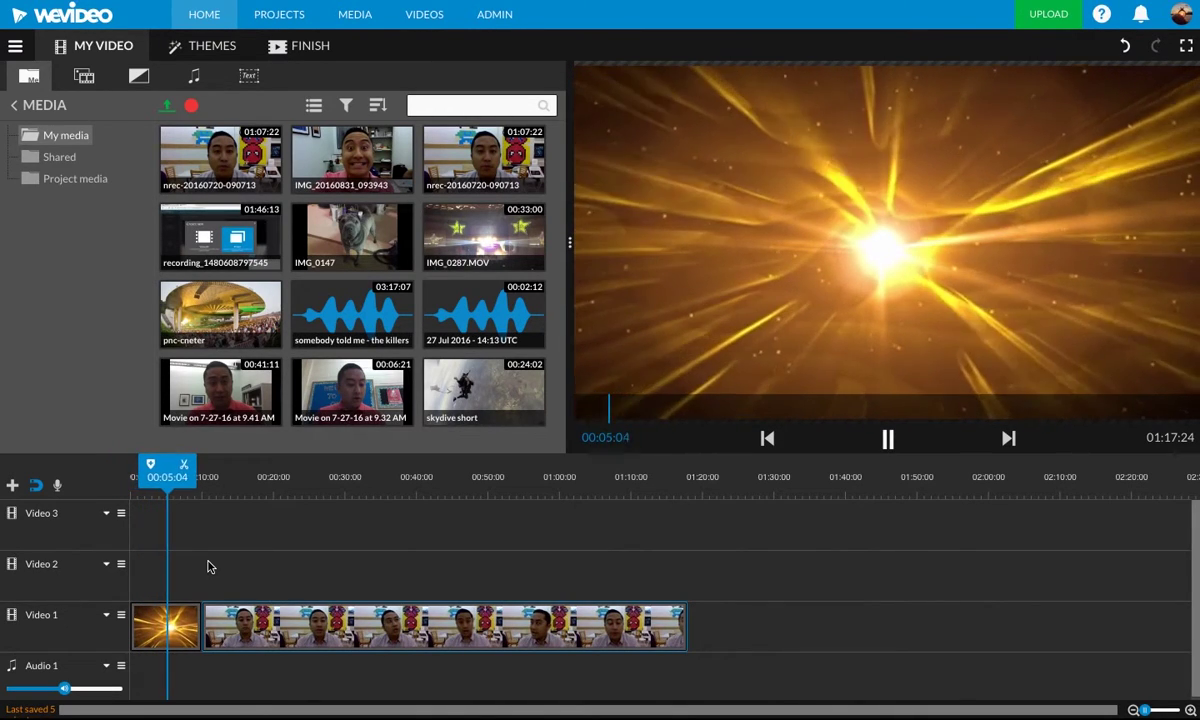
key("space")
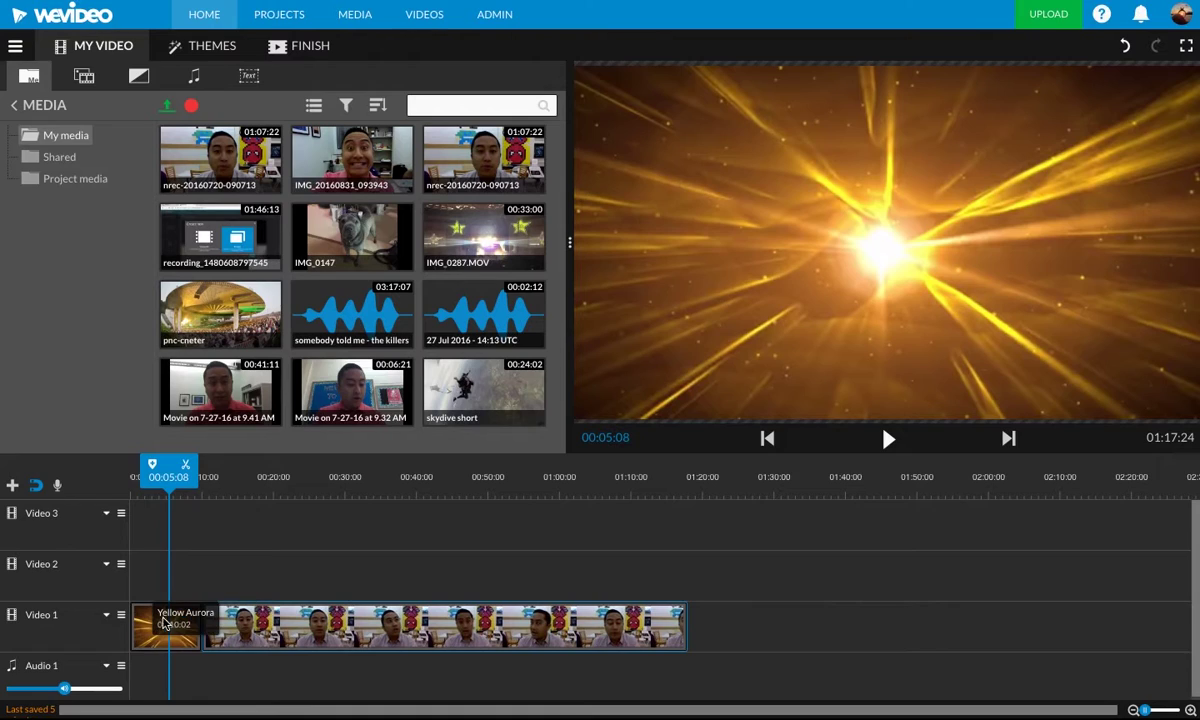
left_click(184, 627)
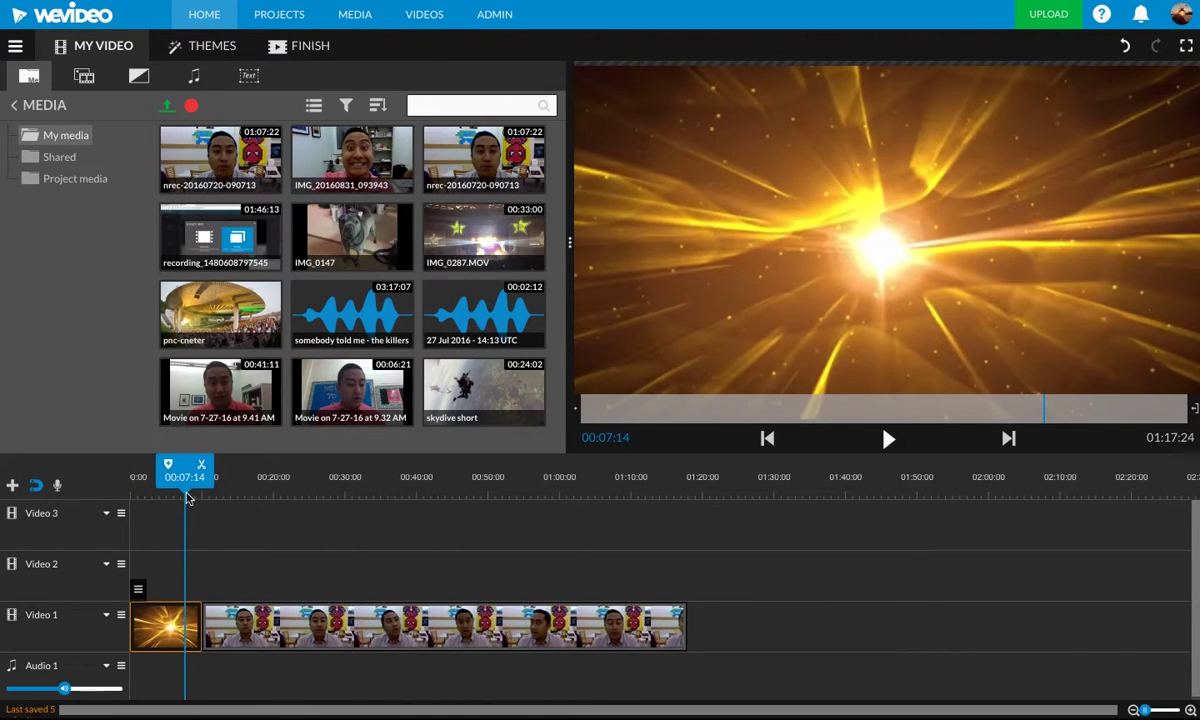
left_click_drag(177, 484, 167, 484)
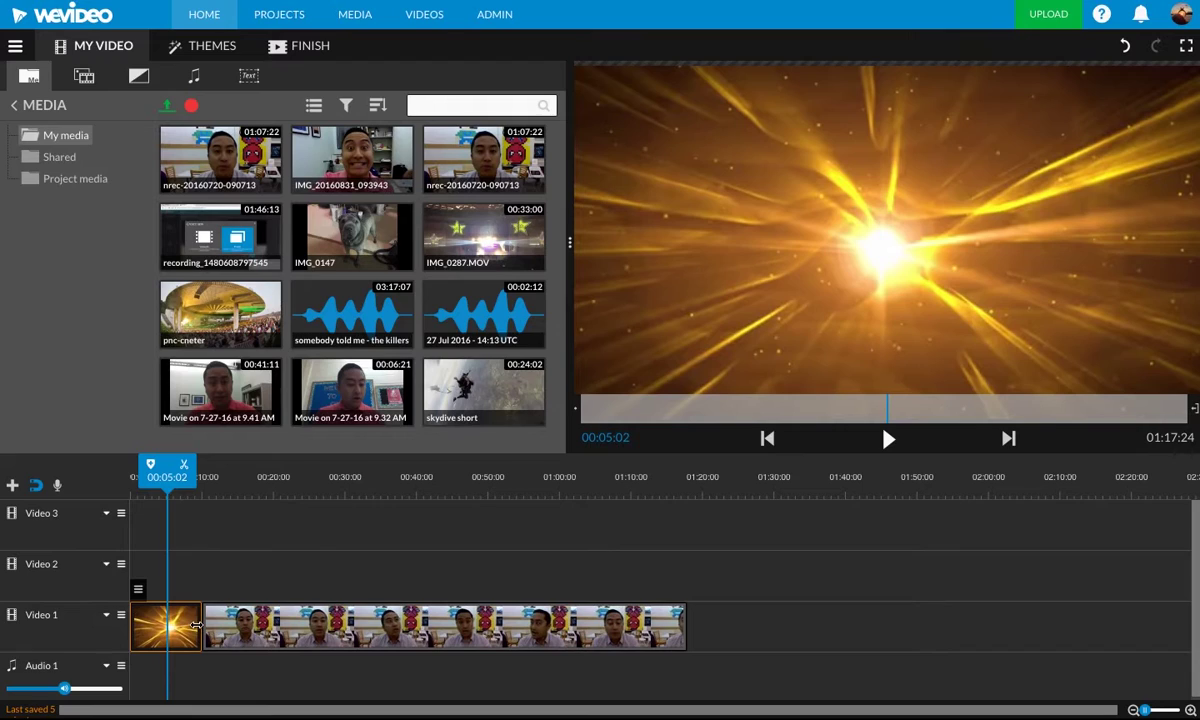
left_click_drag(197, 625, 159, 640)
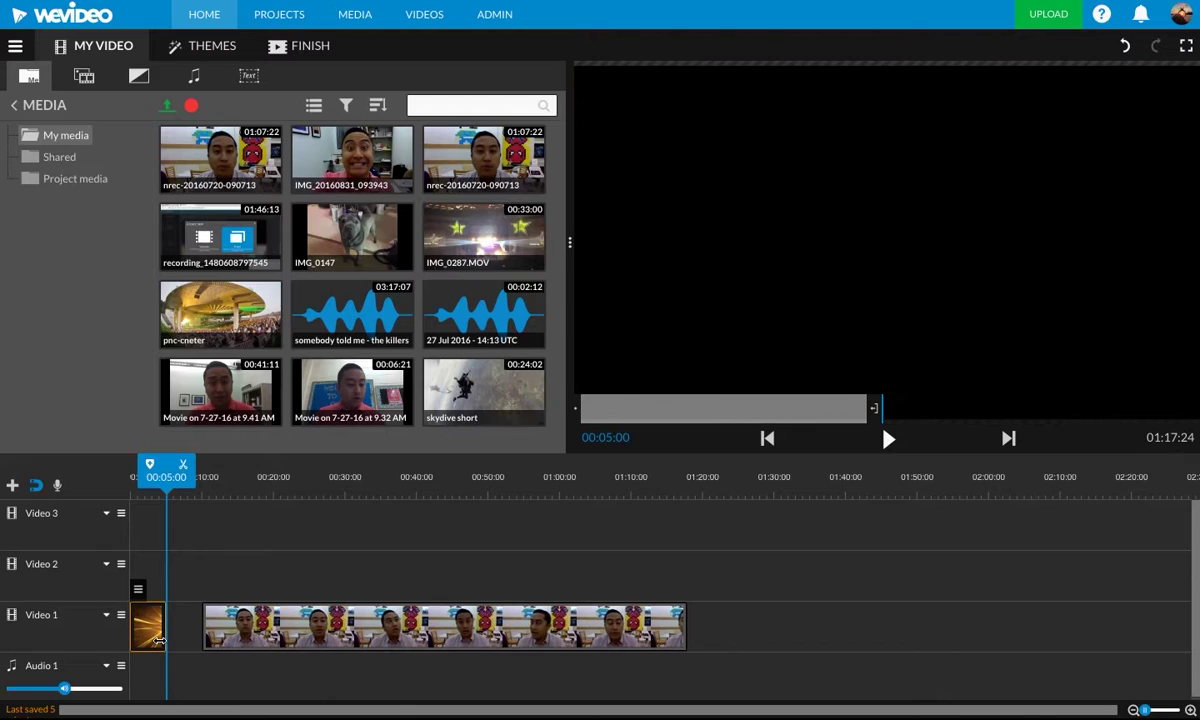
left_click_drag(166, 470, 138, 492)
Slide the webcam clip left to close the gap after the trimmed intro.
key("space")
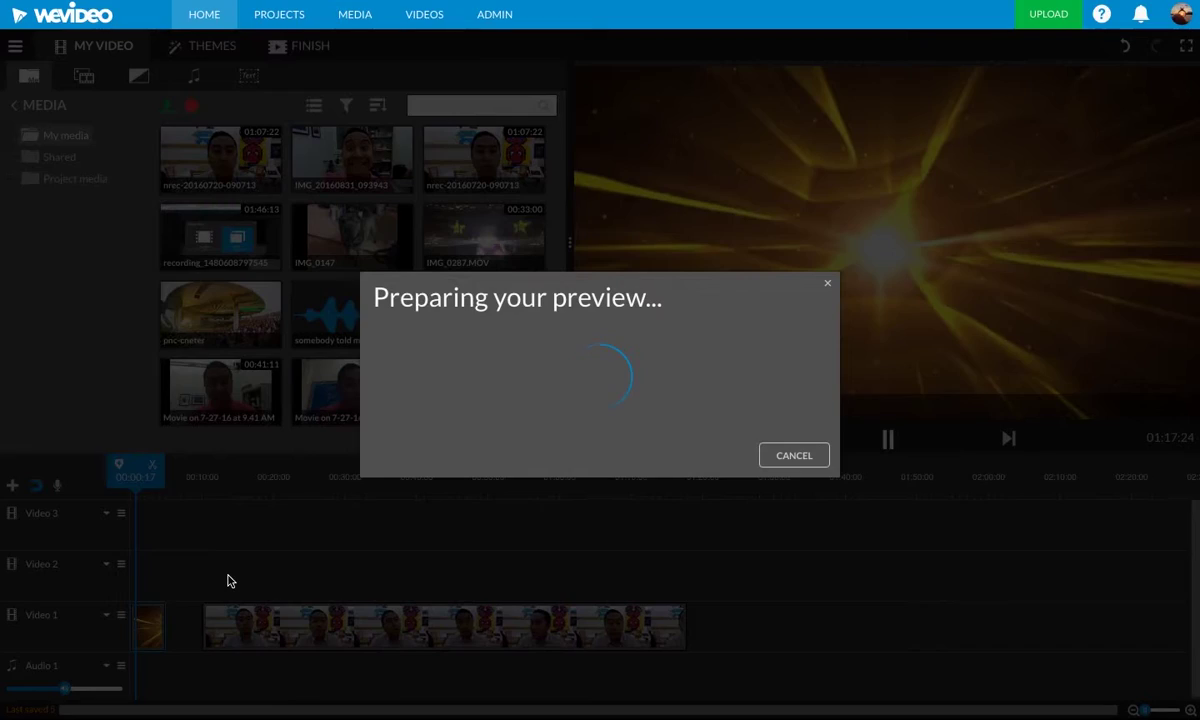
key("space")
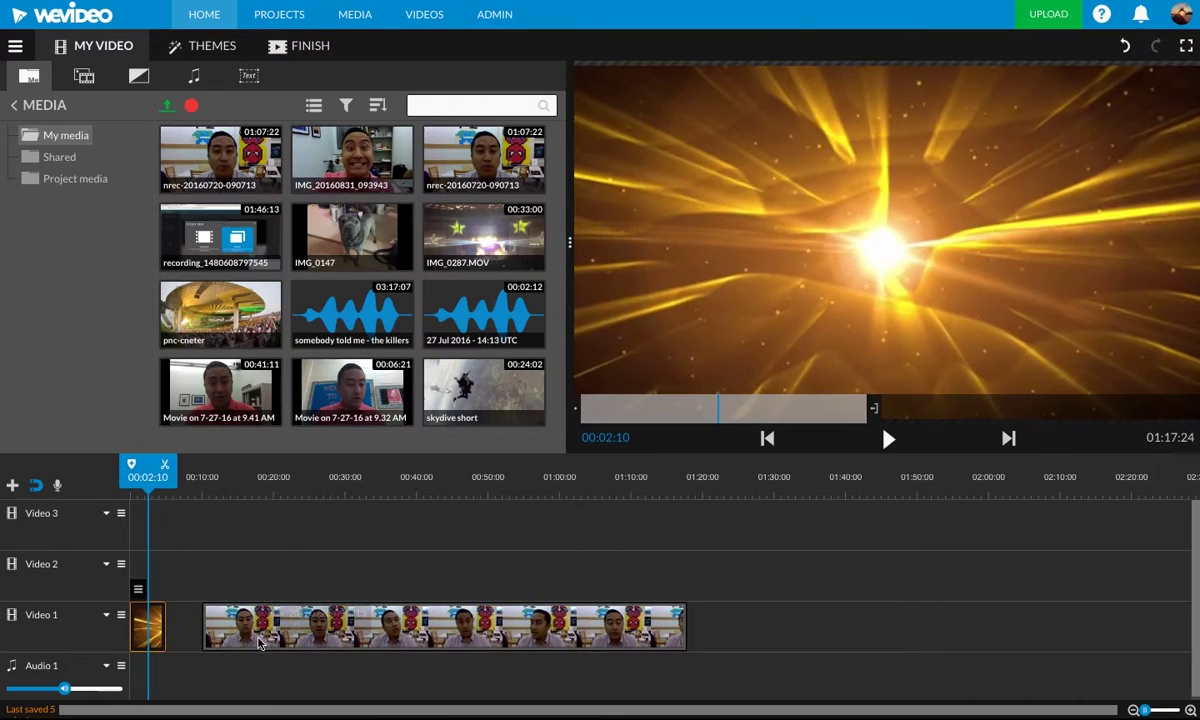
left_click(239, 626)
left_click_drag(299, 626, 252, 618)
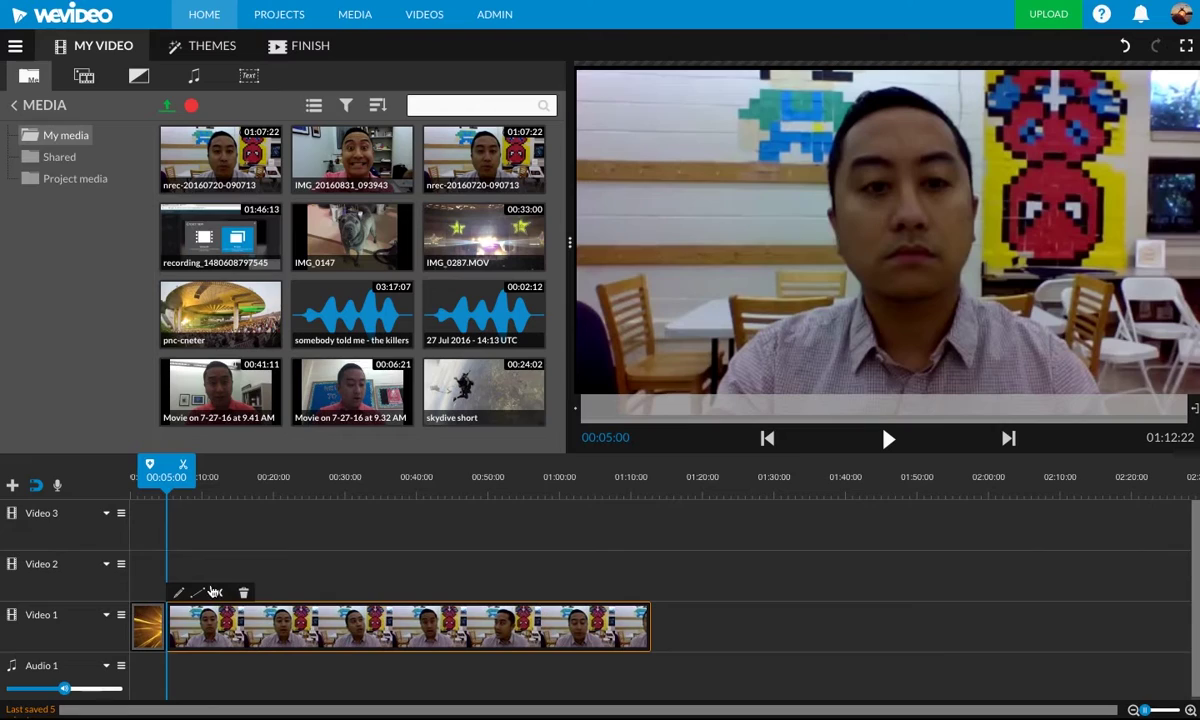
key("space")
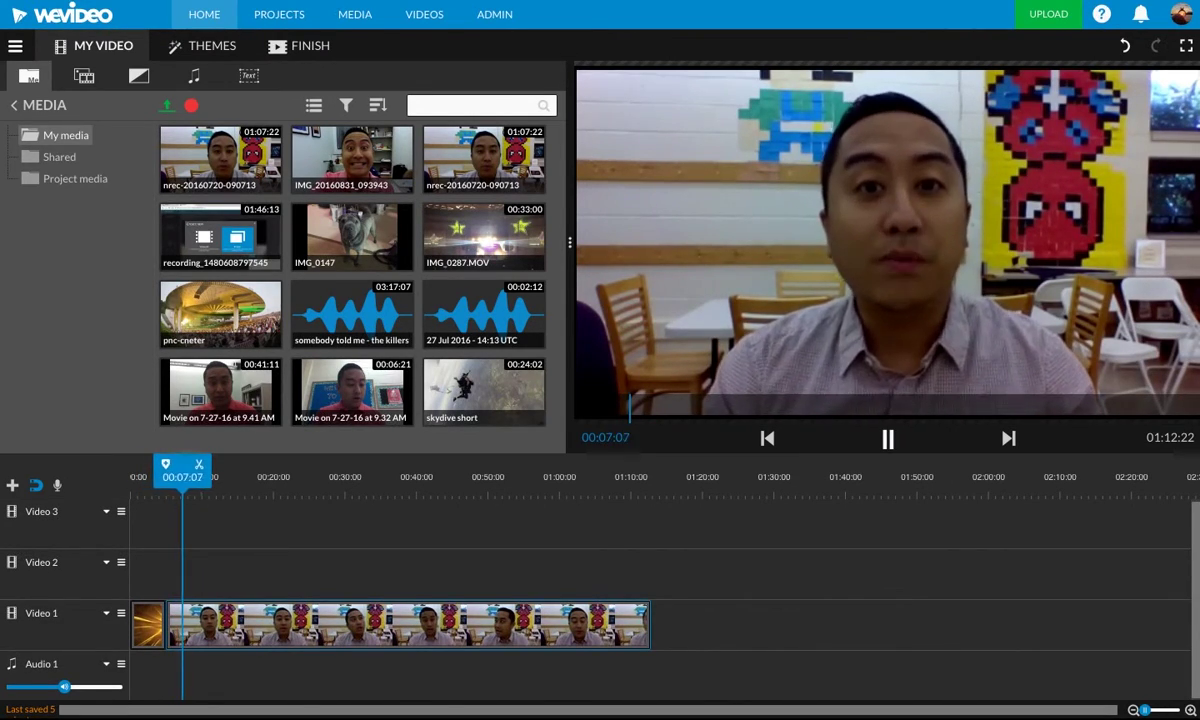
Split the webcam clip at 00:12:24 and move its second part to start near 00:29.
left_click(277, 612)
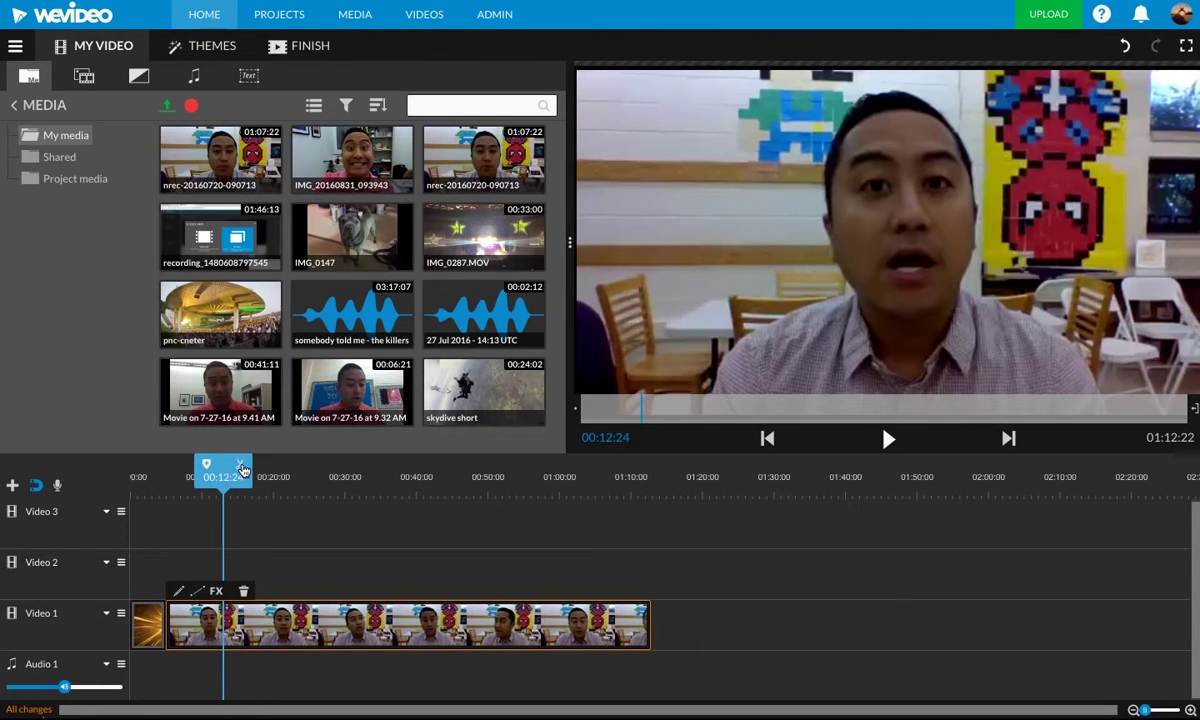
left_click(242, 468)
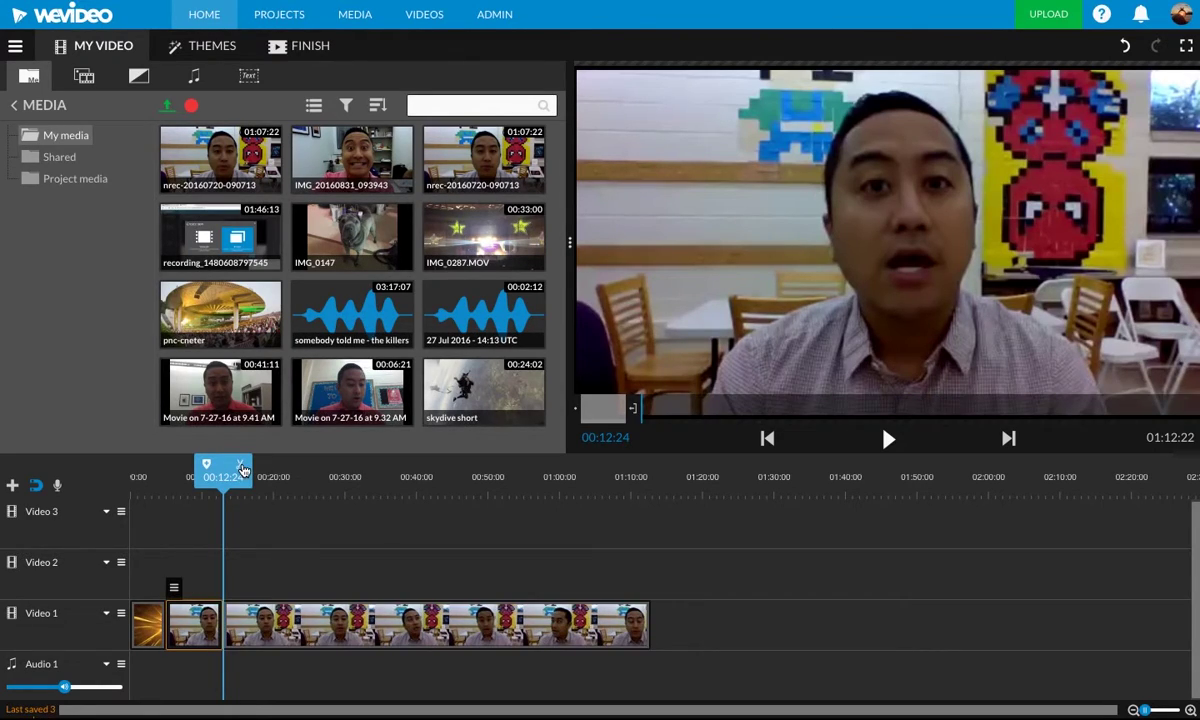
left_click(240, 622)
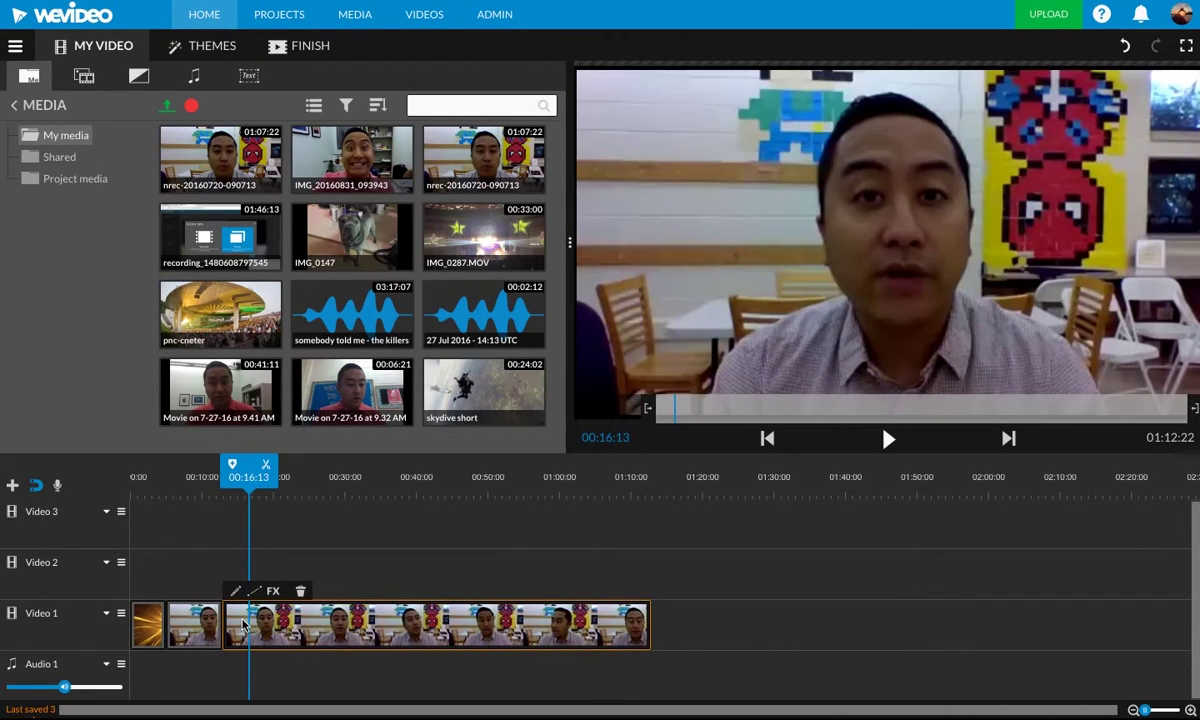
left_click_drag(242, 625, 360, 625)
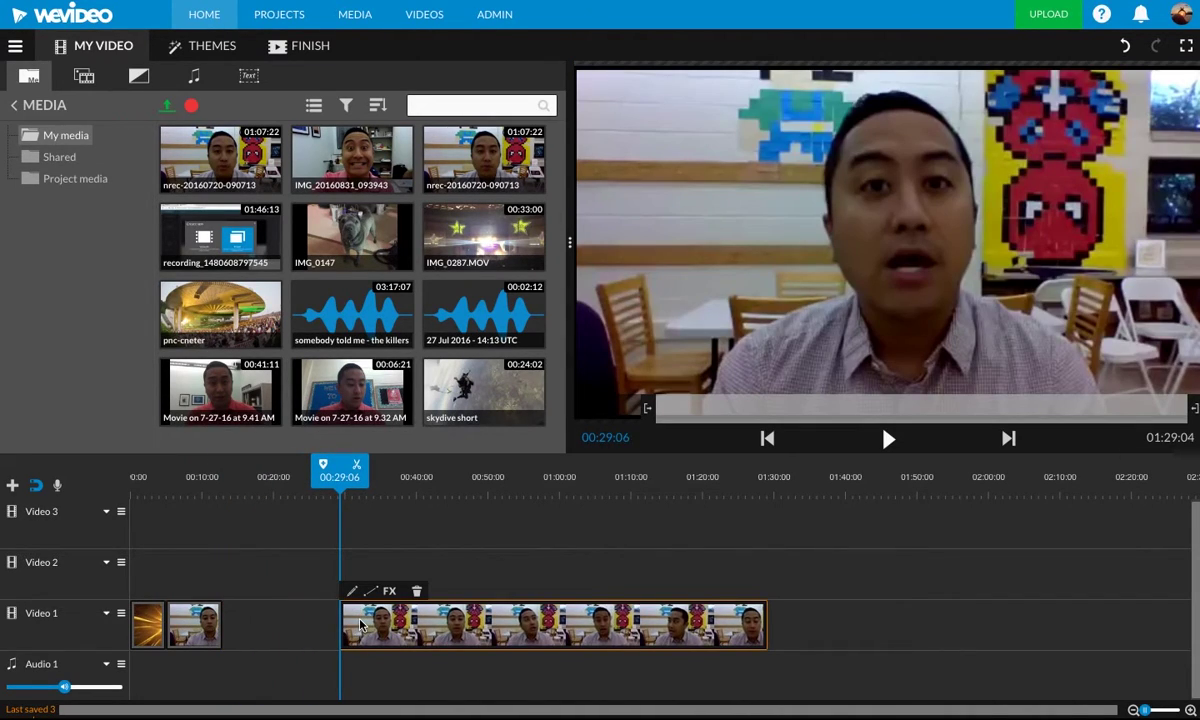
Delete and restore the second part, then close the gap so the project runs 01:12:22.
key("Delete")
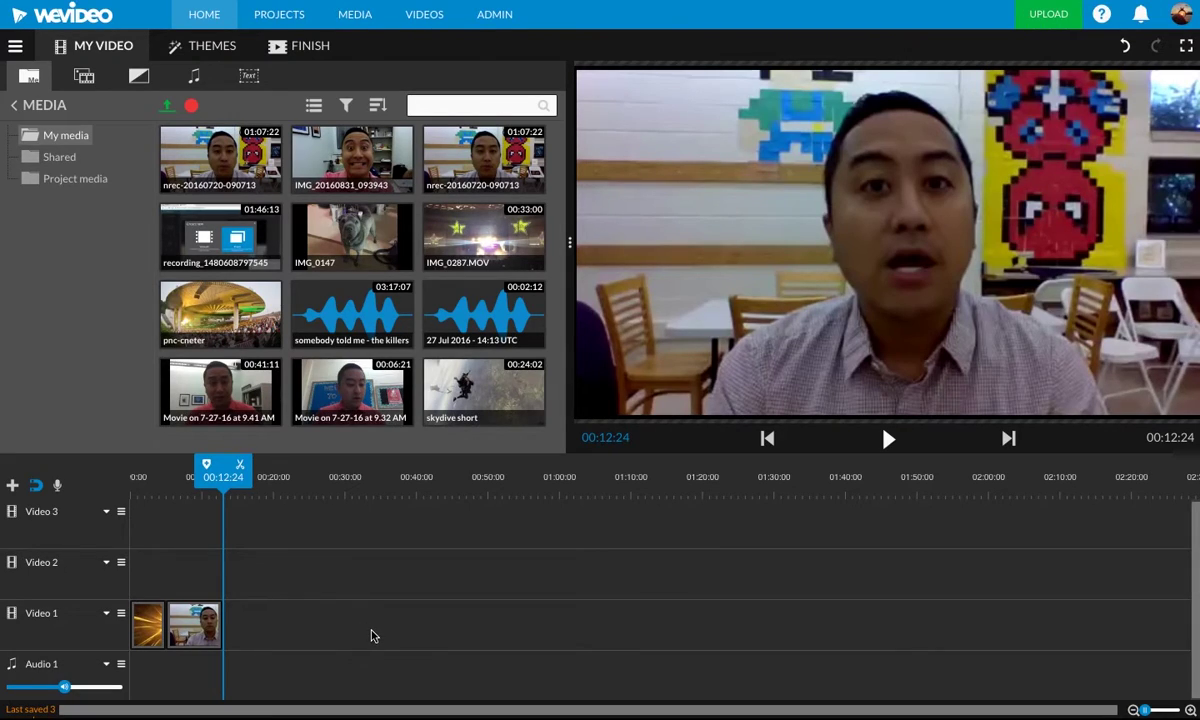
key("ctrl+z")
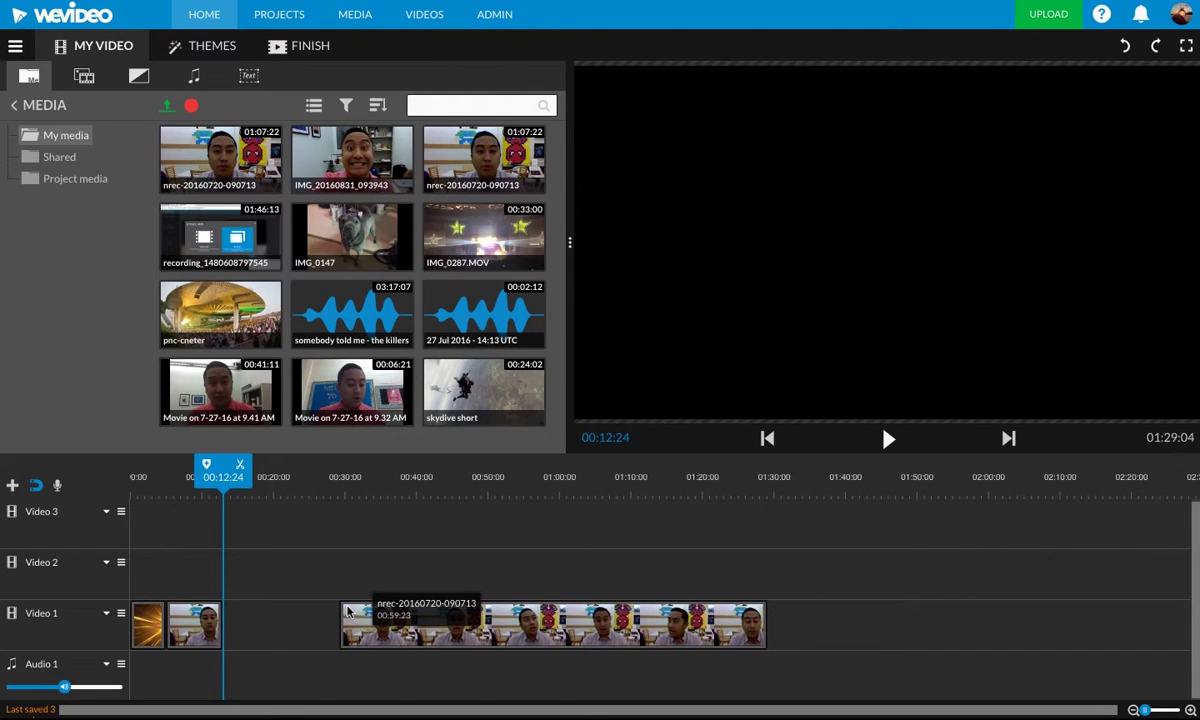
left_click_drag(292, 486, 135, 480)
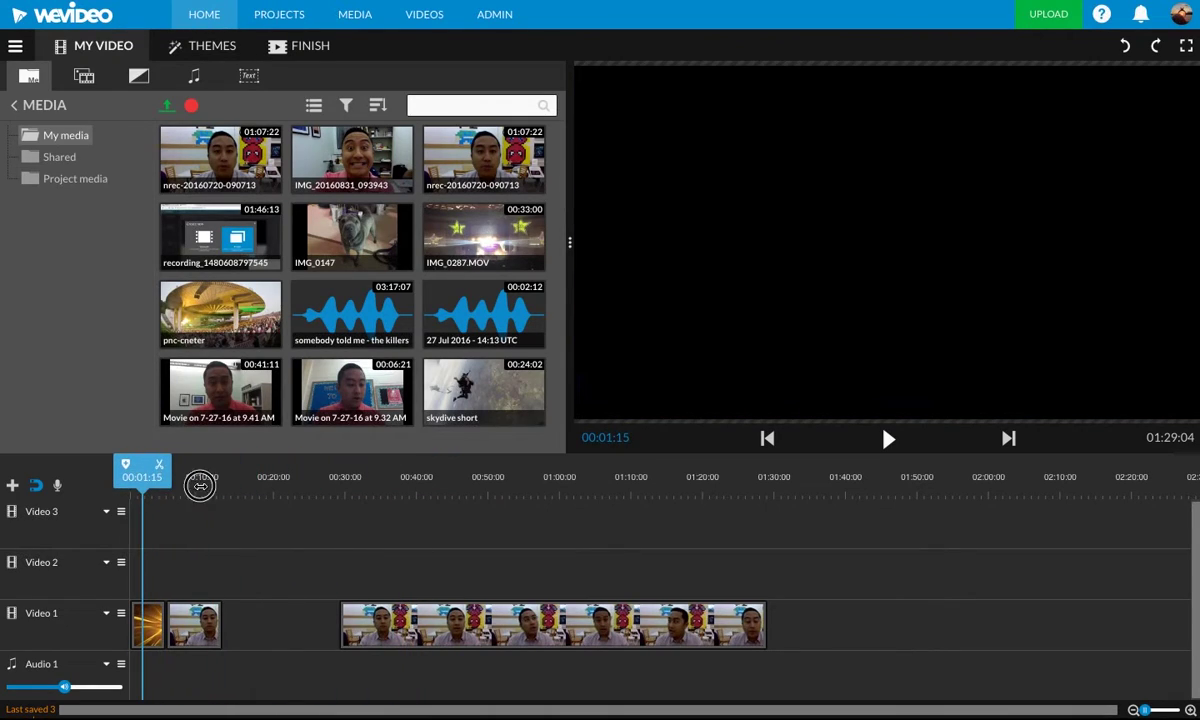
left_click(256, 485)
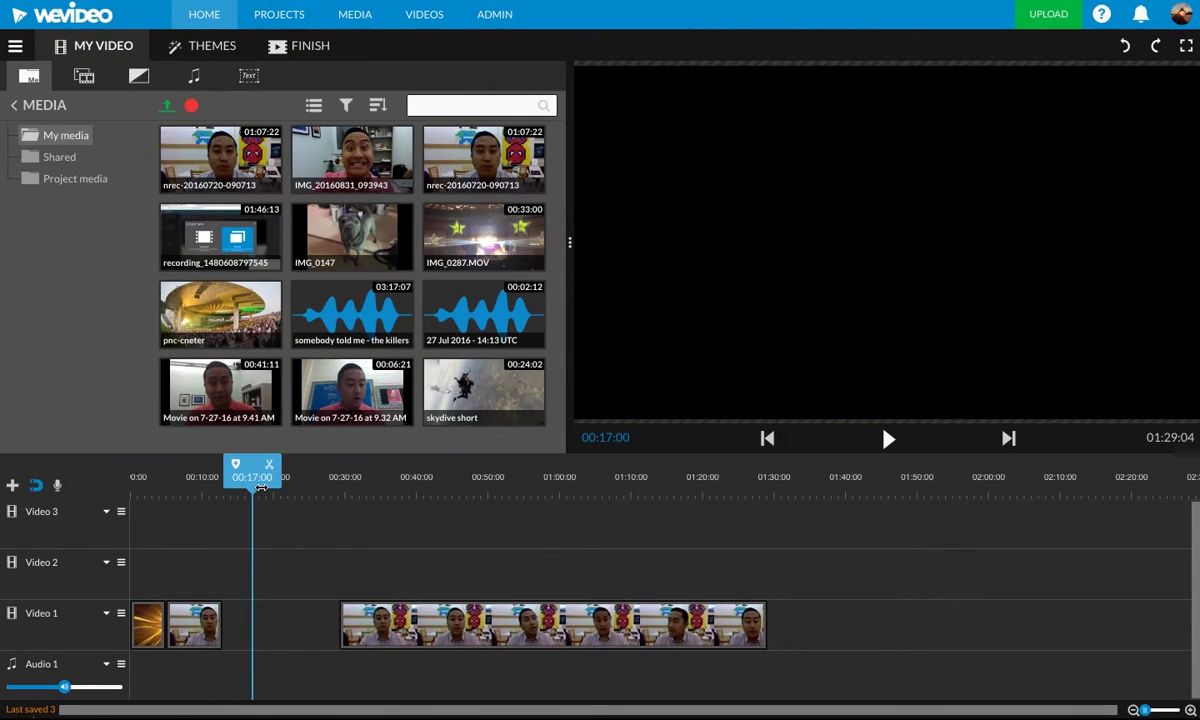
left_click_drag(289, 480, 222, 482)
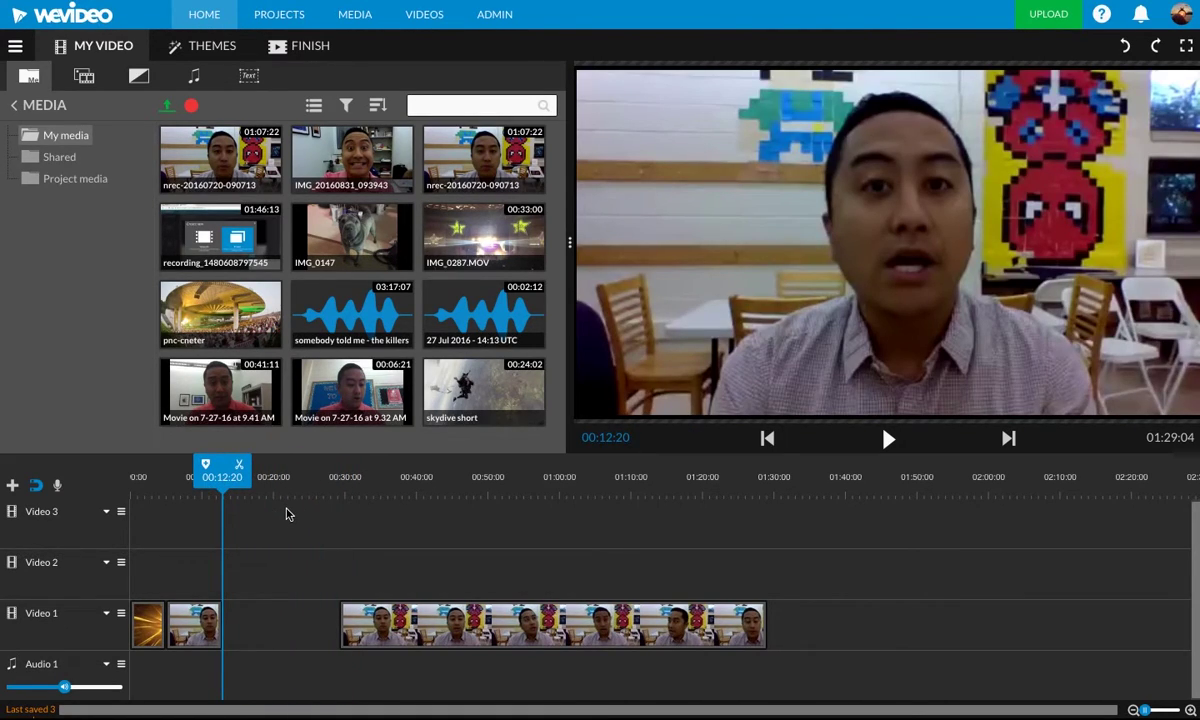
key("ctrl+z")
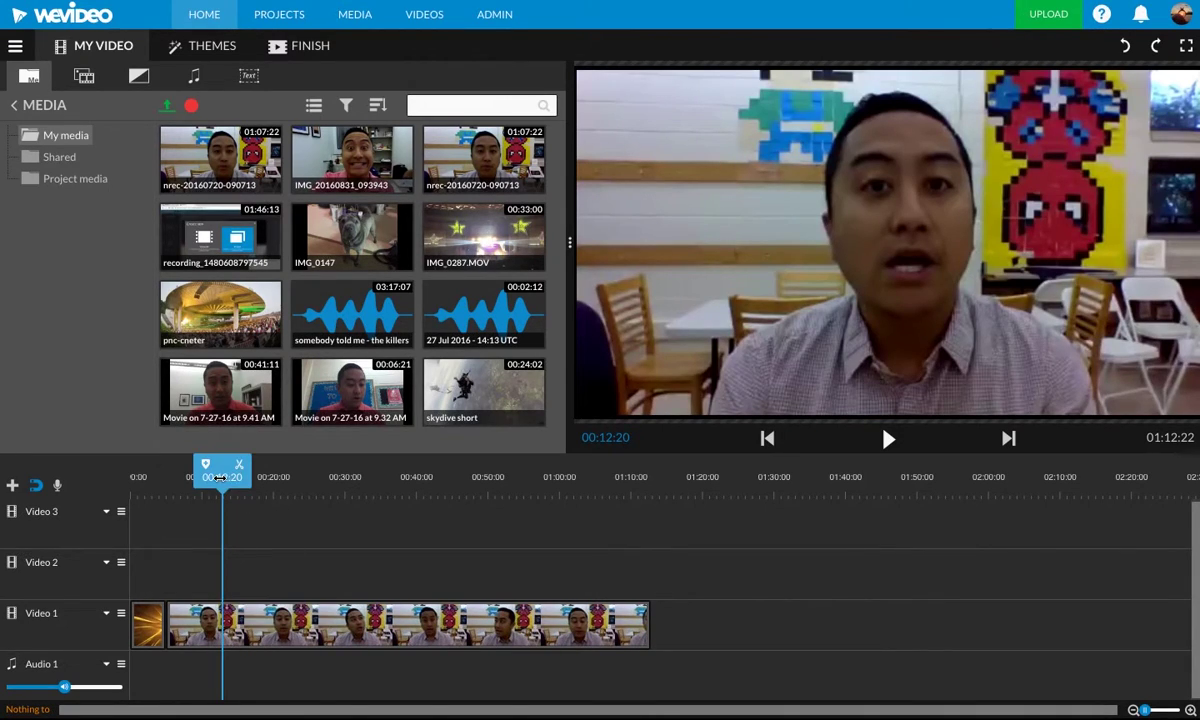
Trim the last webcam clip's ending so the project ends at 01:07:24.
left_click_drag(222, 476, 265, 479)
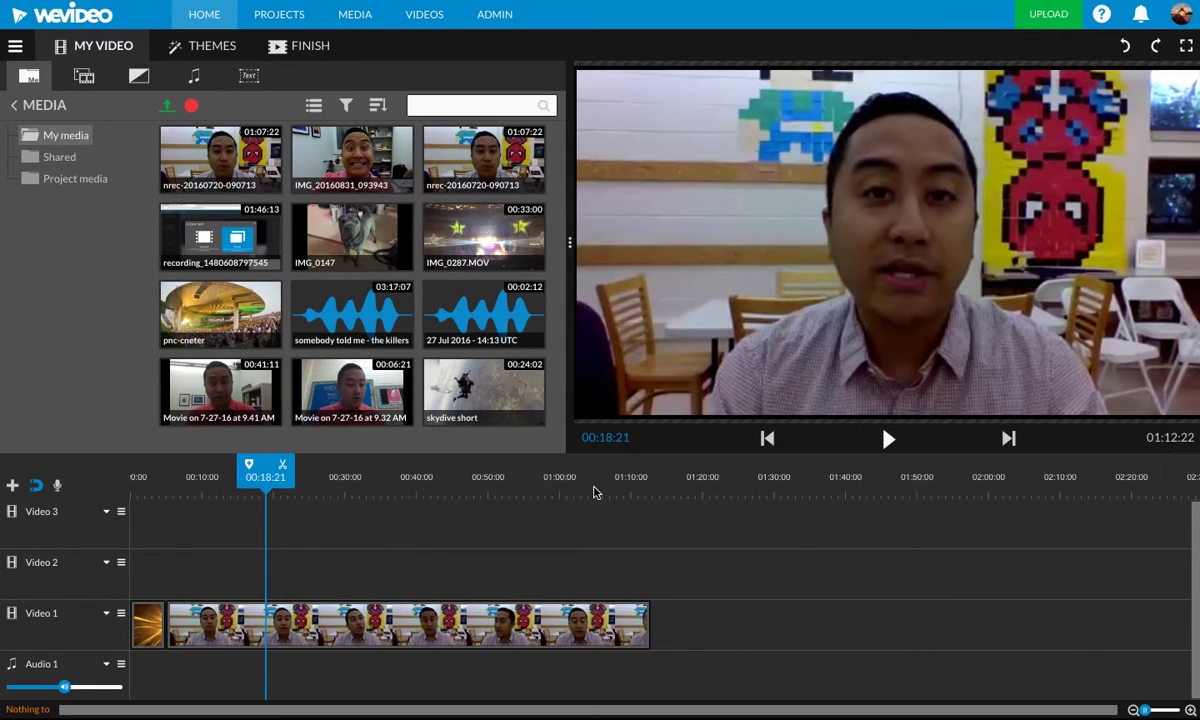
left_click_drag(594, 491, 615, 480)
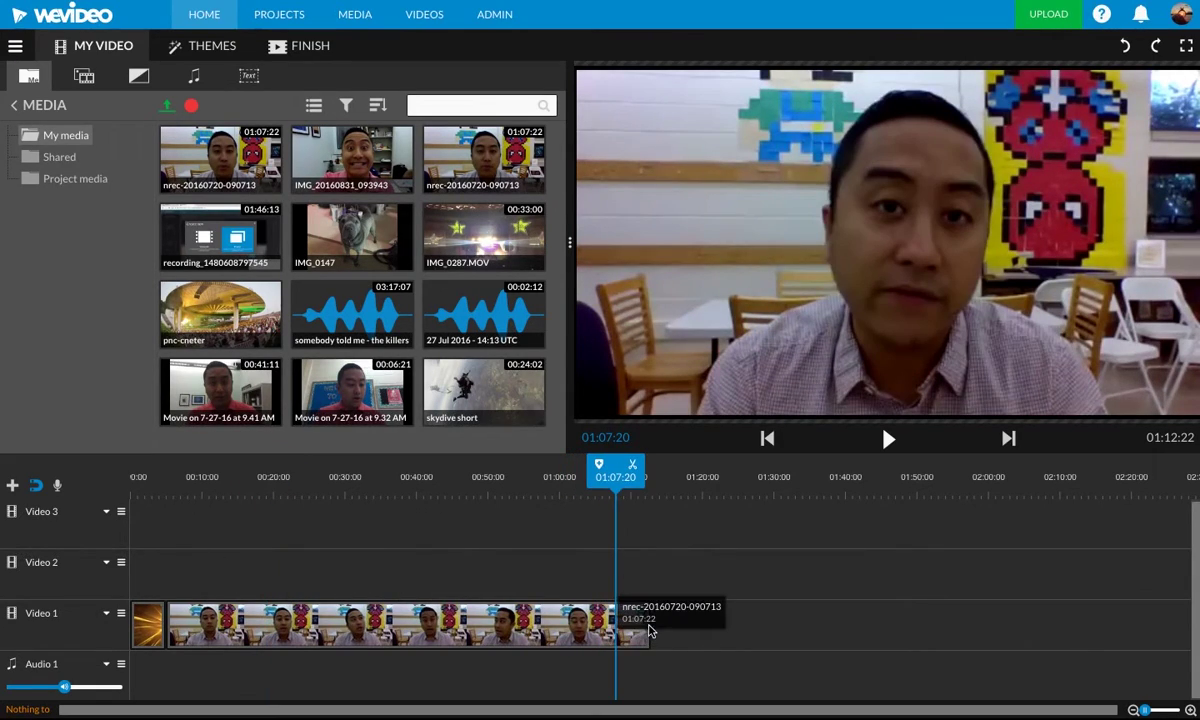
mouse_move(623, 641)
left_mouse_down()
mouse_move(638, 632)
mouse_move(612, 636)
left_mouse_up()
Split the webcam clip at 00:17:22.
left_click(229, 488)
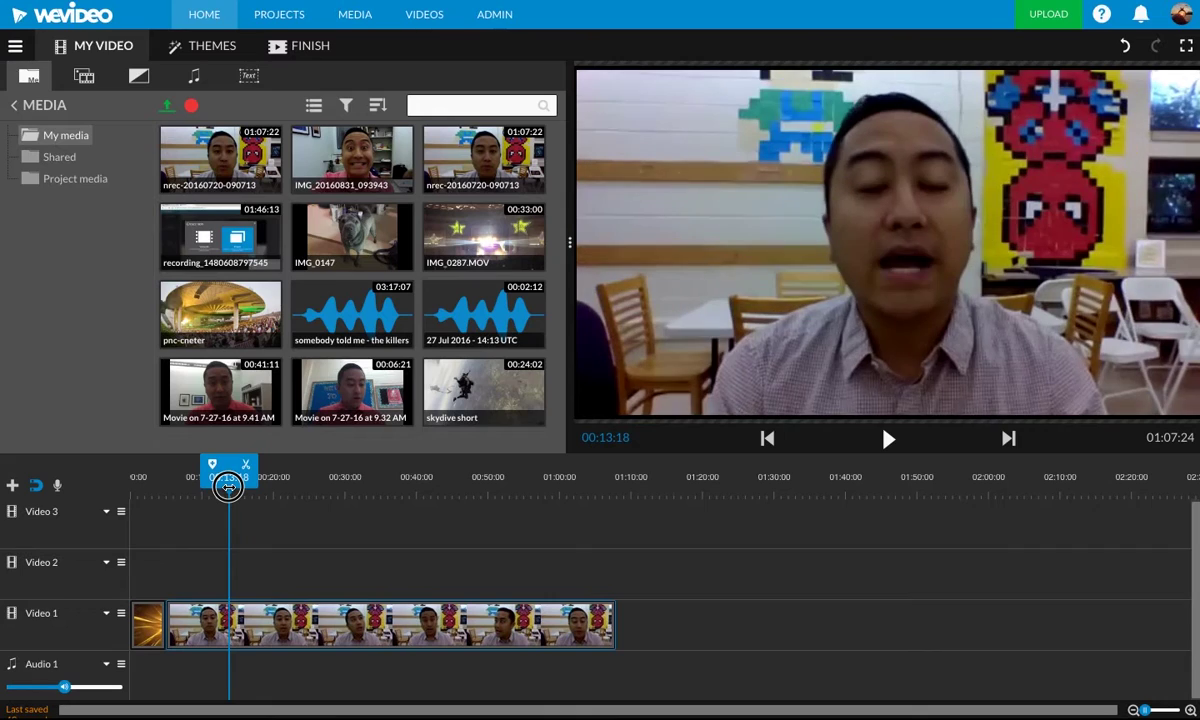
left_click_drag(227, 487, 240, 530)
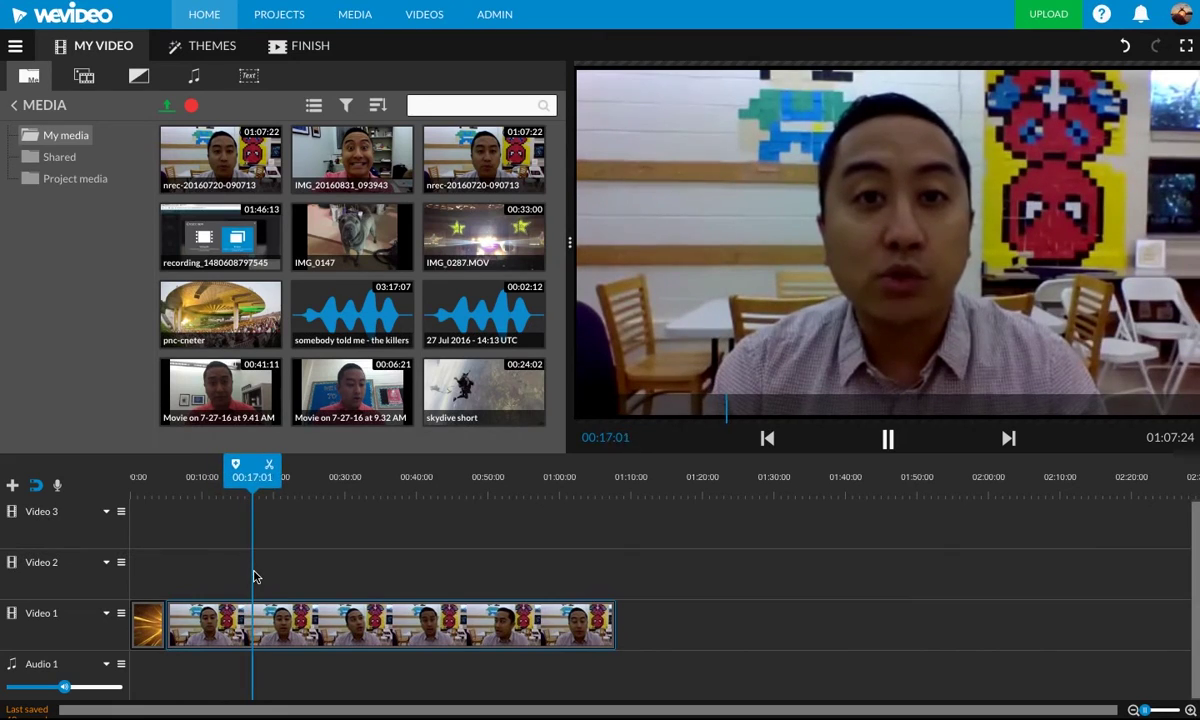
key("space")
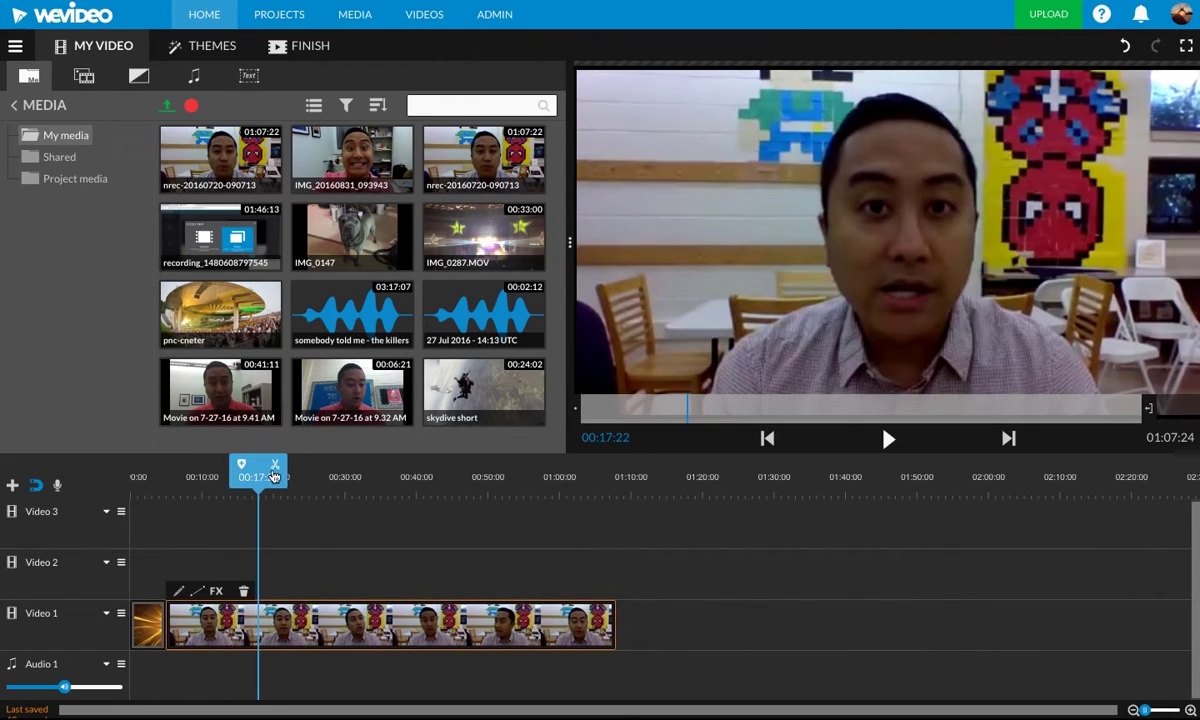
left_click(276, 466)
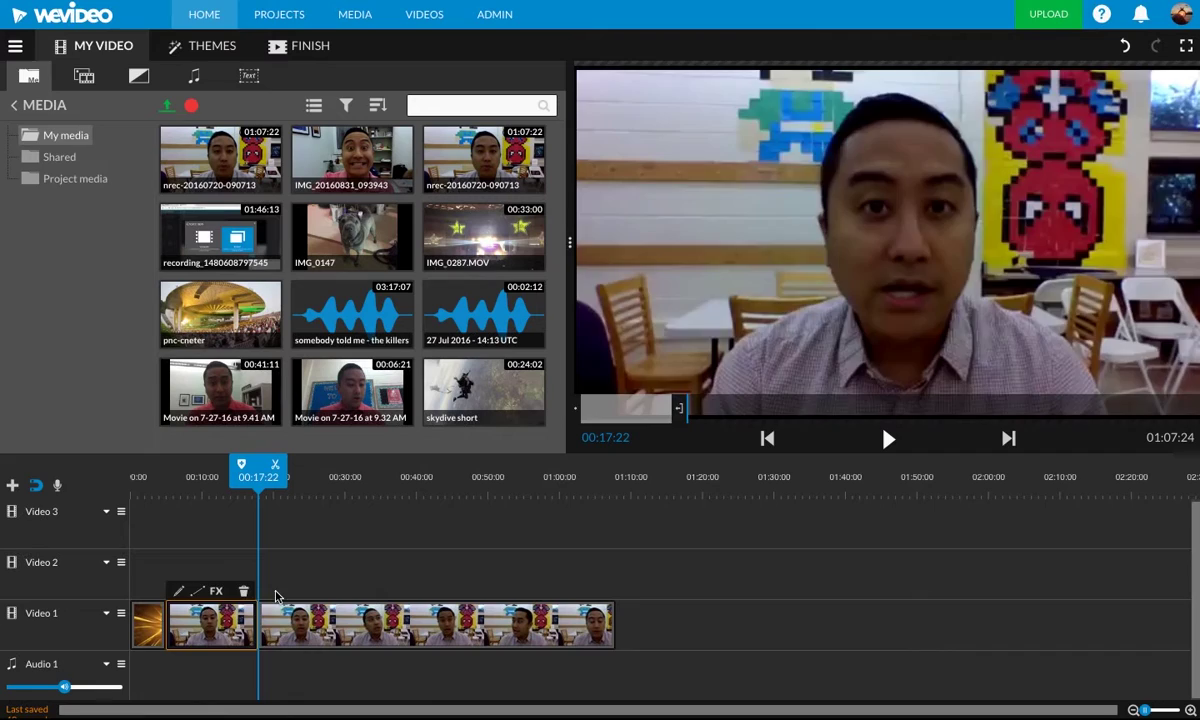
Split the clip again at 00:23:13, isolating the short middle piece.
key("space")
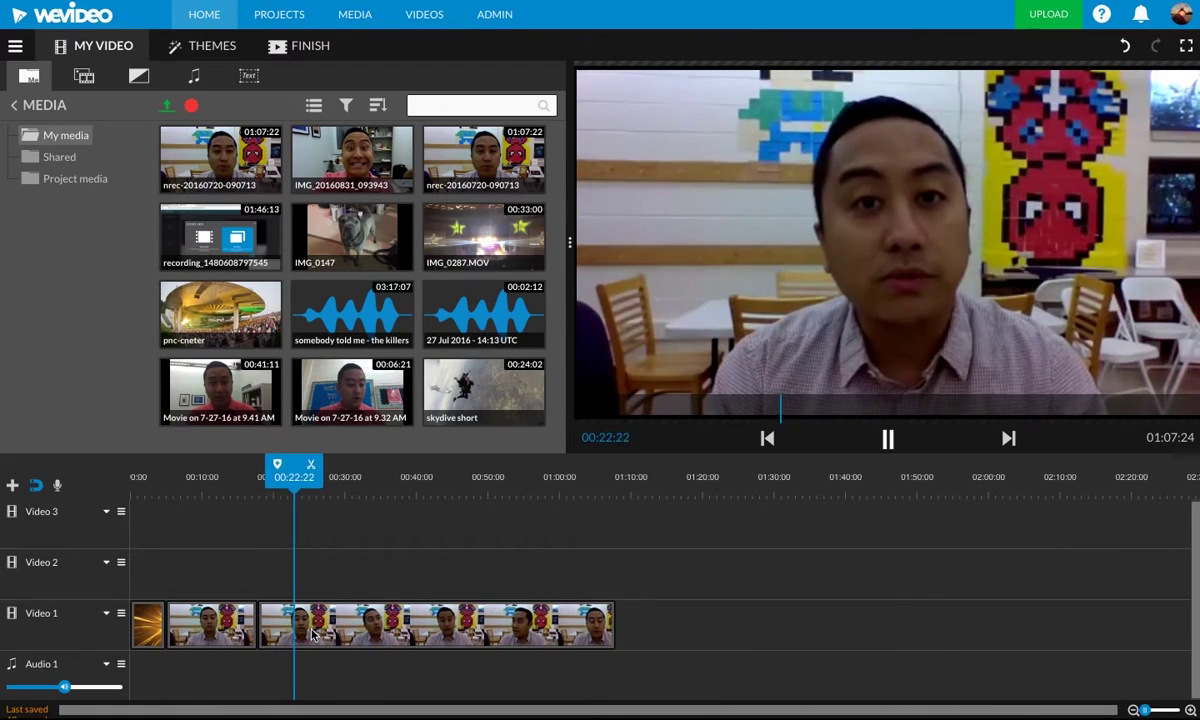
key("space")
left_click(304, 622)
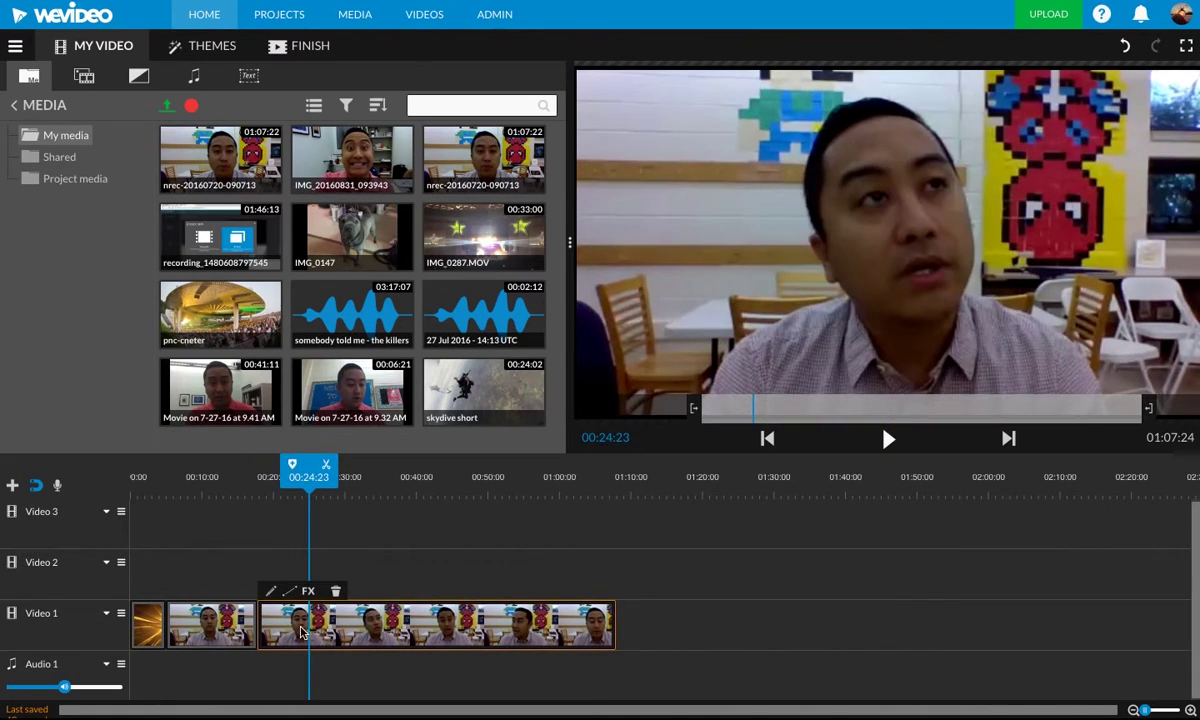
left_click(299, 482)
left_click_drag(299, 482, 296, 486)
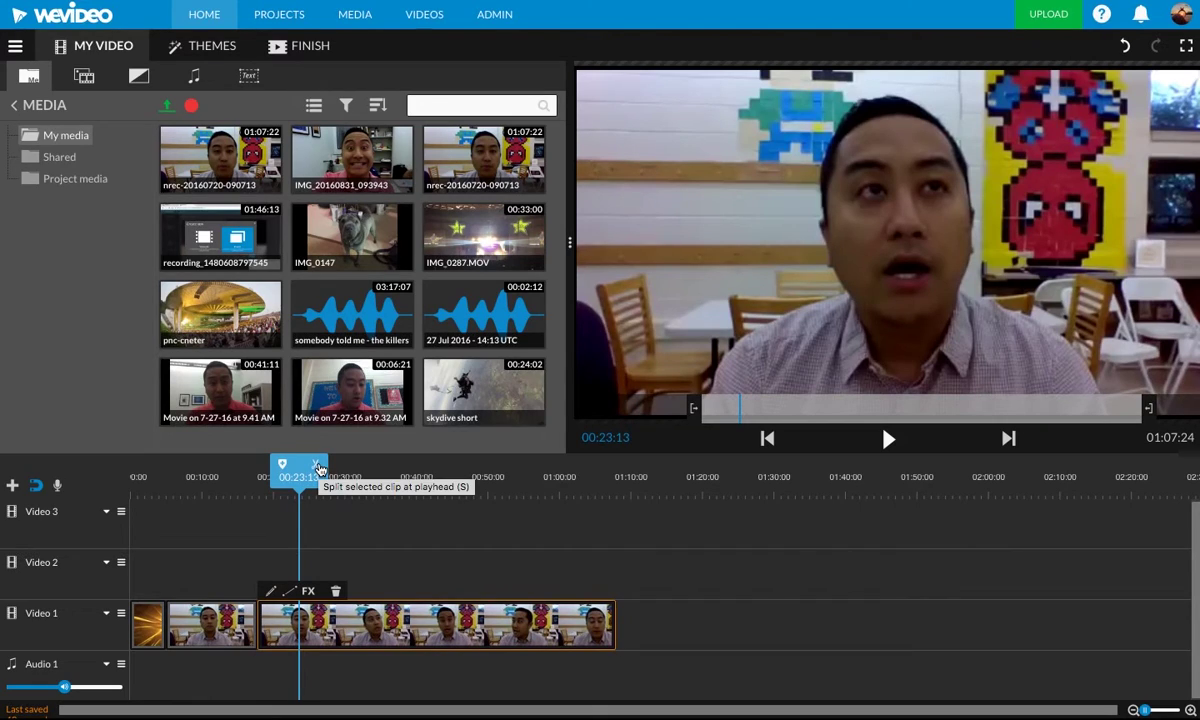
left_click(316, 467)
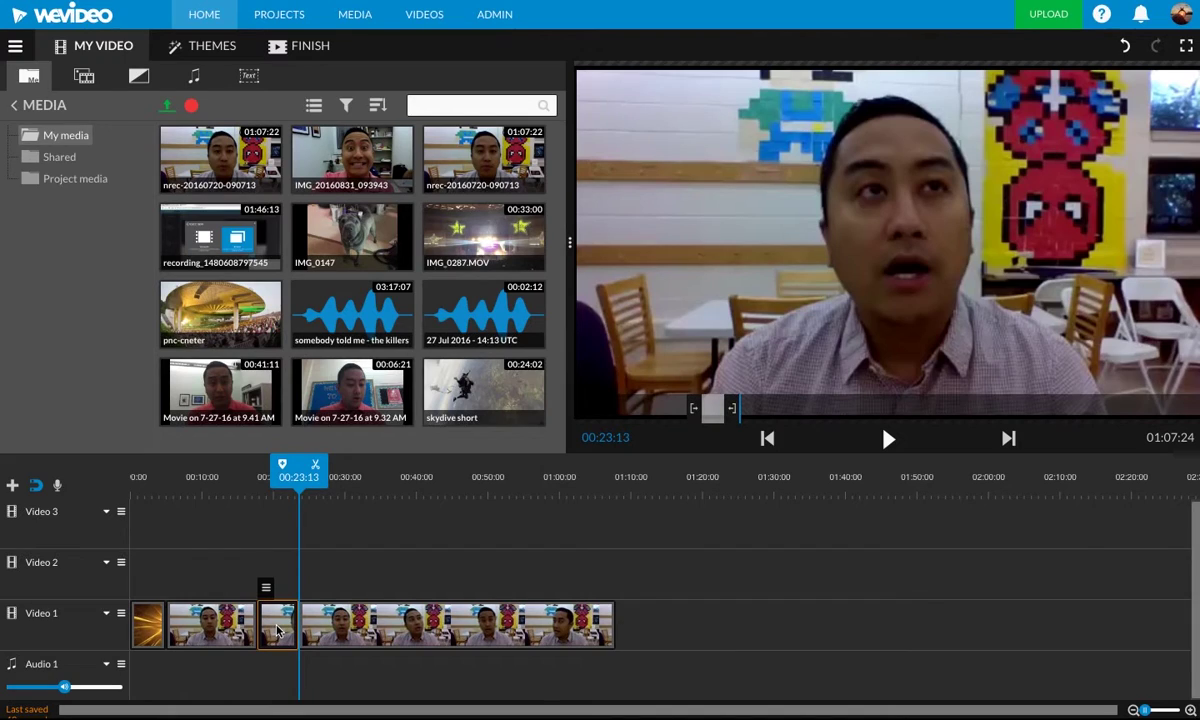
Delete the short middle piece, slide the next clip left to close the gap, and play across the join.
key("Delete")
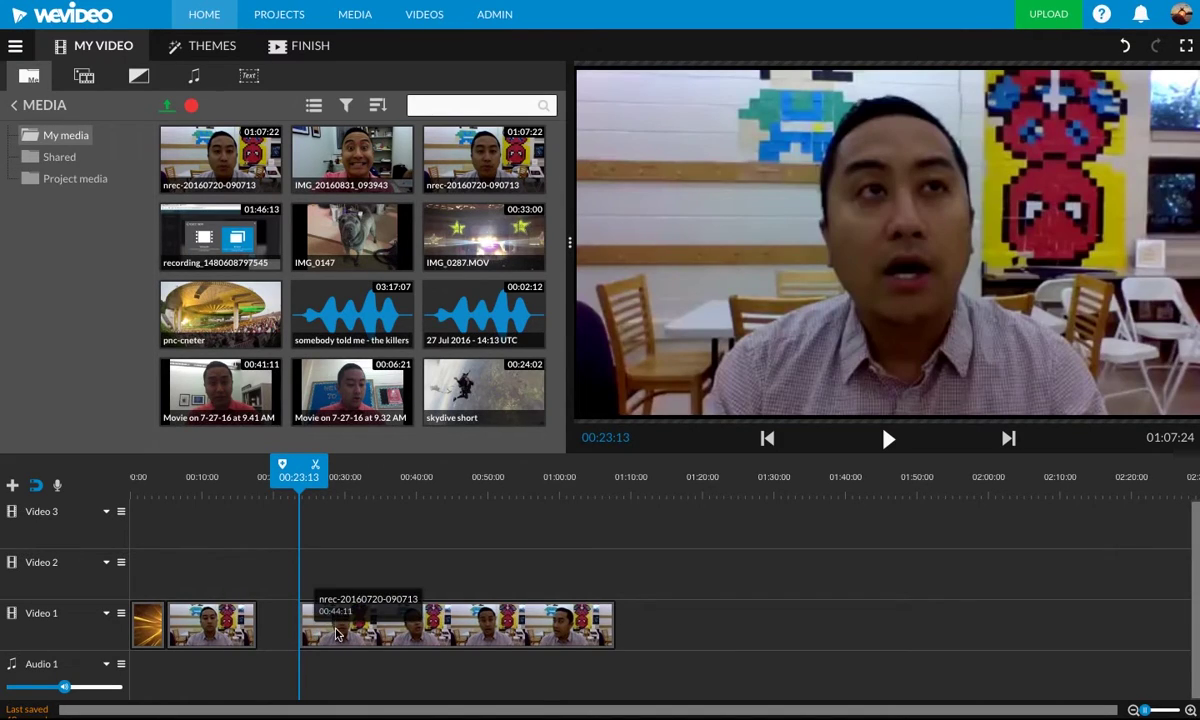
left_click(348, 637)
left_click_drag(348, 637, 308, 630)
left_click_drag(258, 485, 232, 485)
key("space")
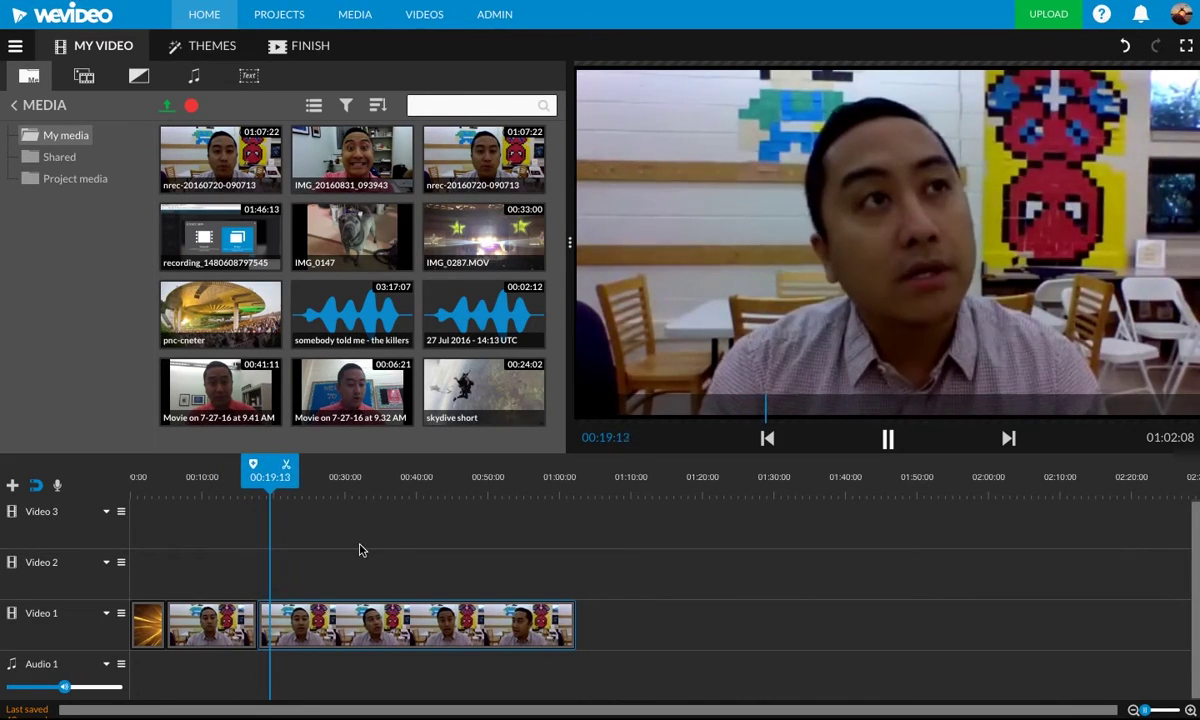
key("space")
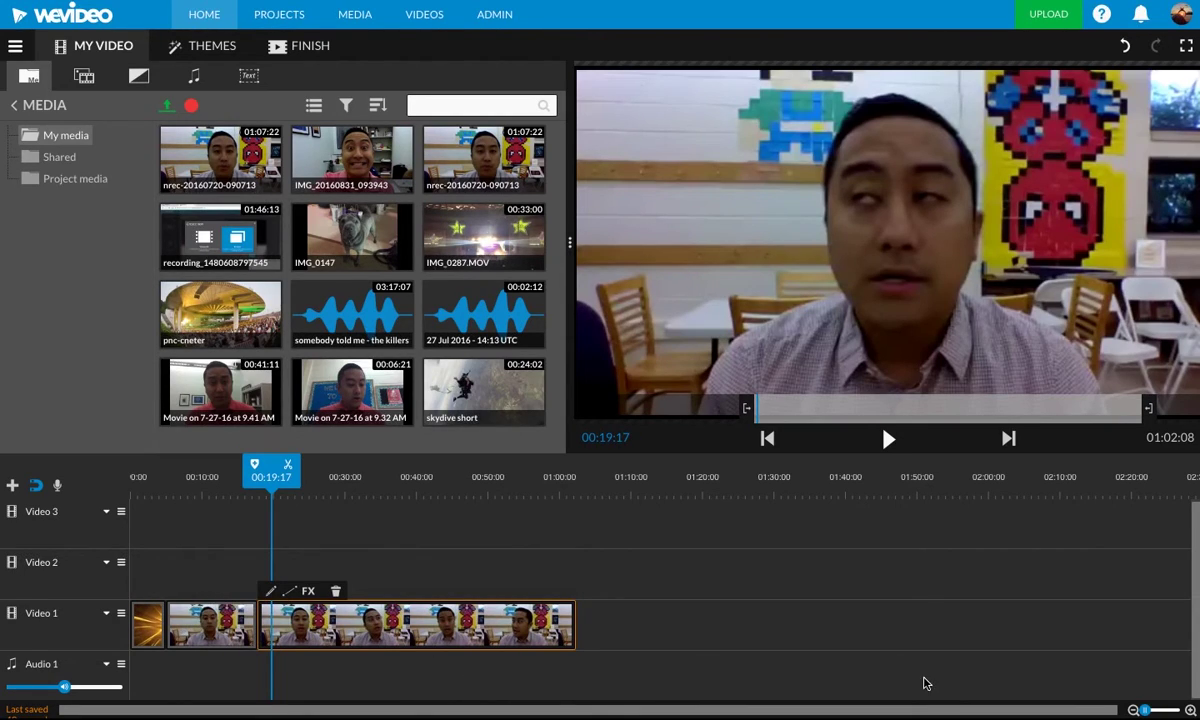
scroll(600, 600, "up", 1)
left_click(1183, 700)
left_click(1183, 700)
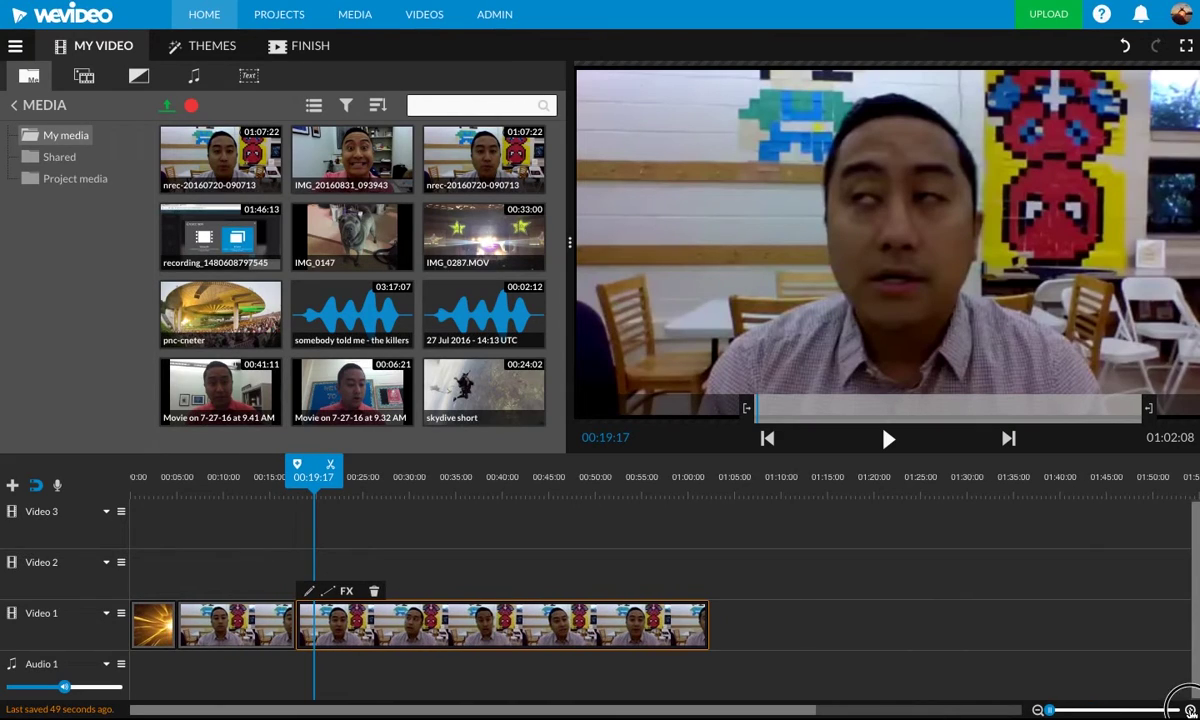
left_click(1183, 700)
left_click(1183, 700)
left_click(1190, 710)
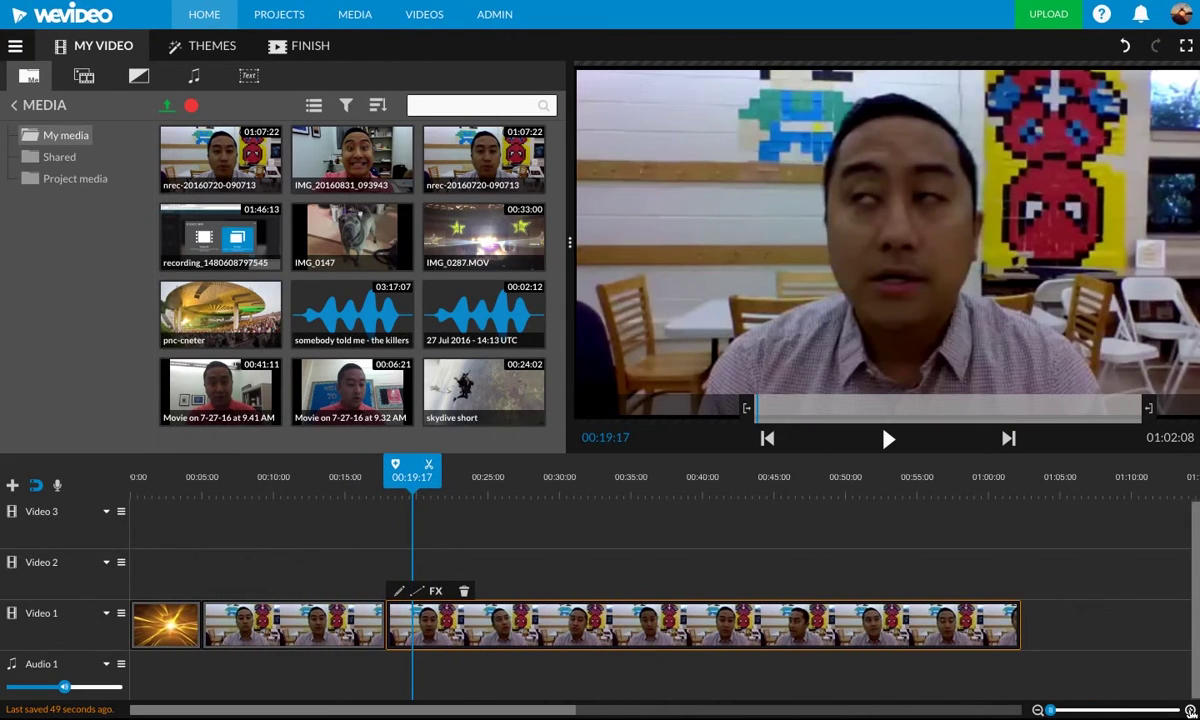
left_click_drag(1052, 710, 1062, 710)
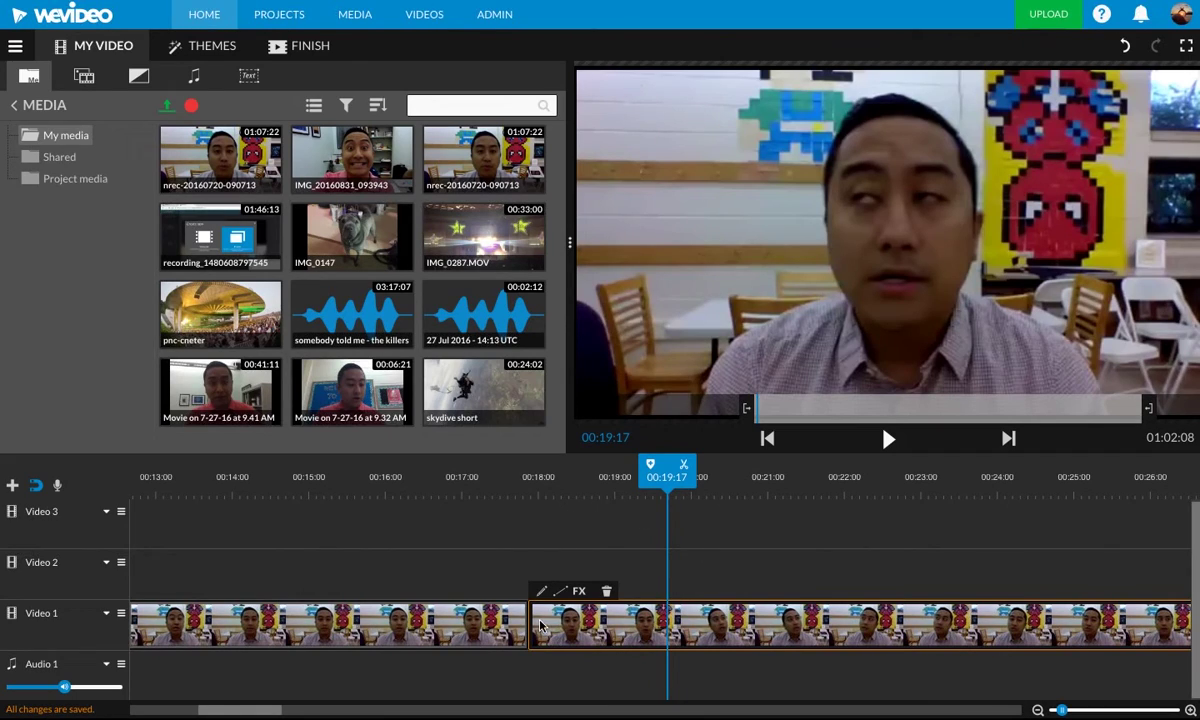
left_click(468, 625)
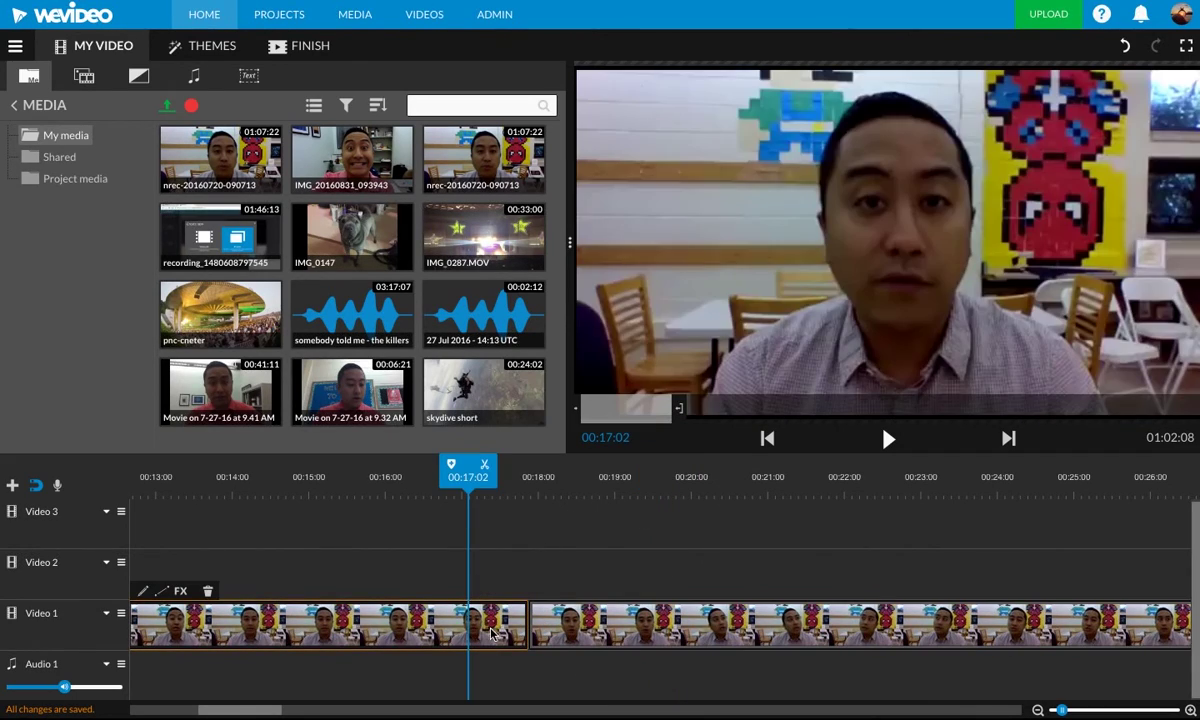
left_click_drag(472, 498, 327, 482)
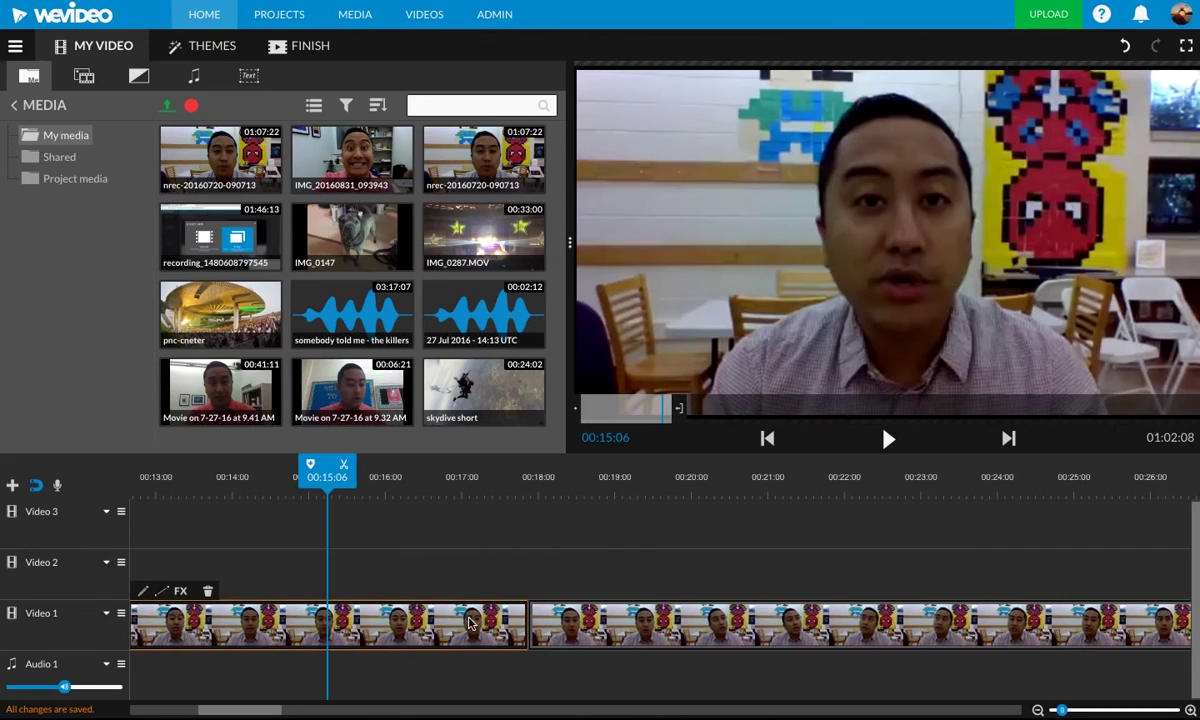
mouse_move(526, 623)
left_mouse_down()
mouse_move(447, 619)
mouse_move(535, 626)
left_mouse_up()
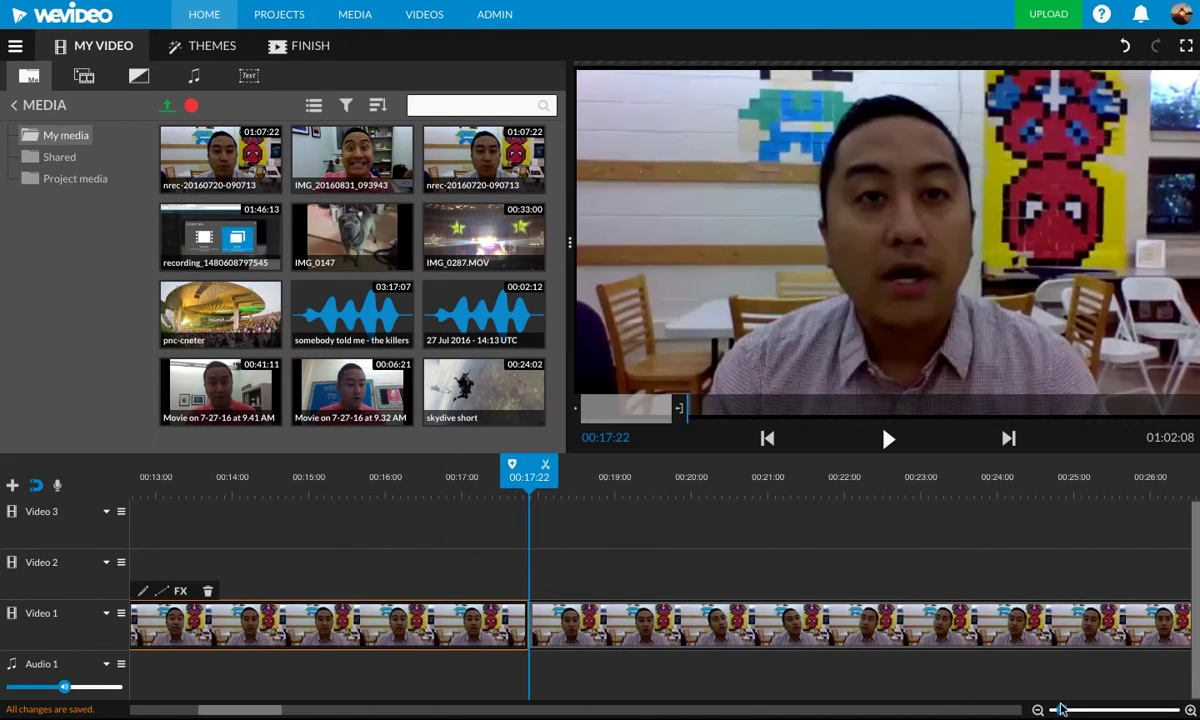
left_click_drag(1066, 711, 1052, 709)
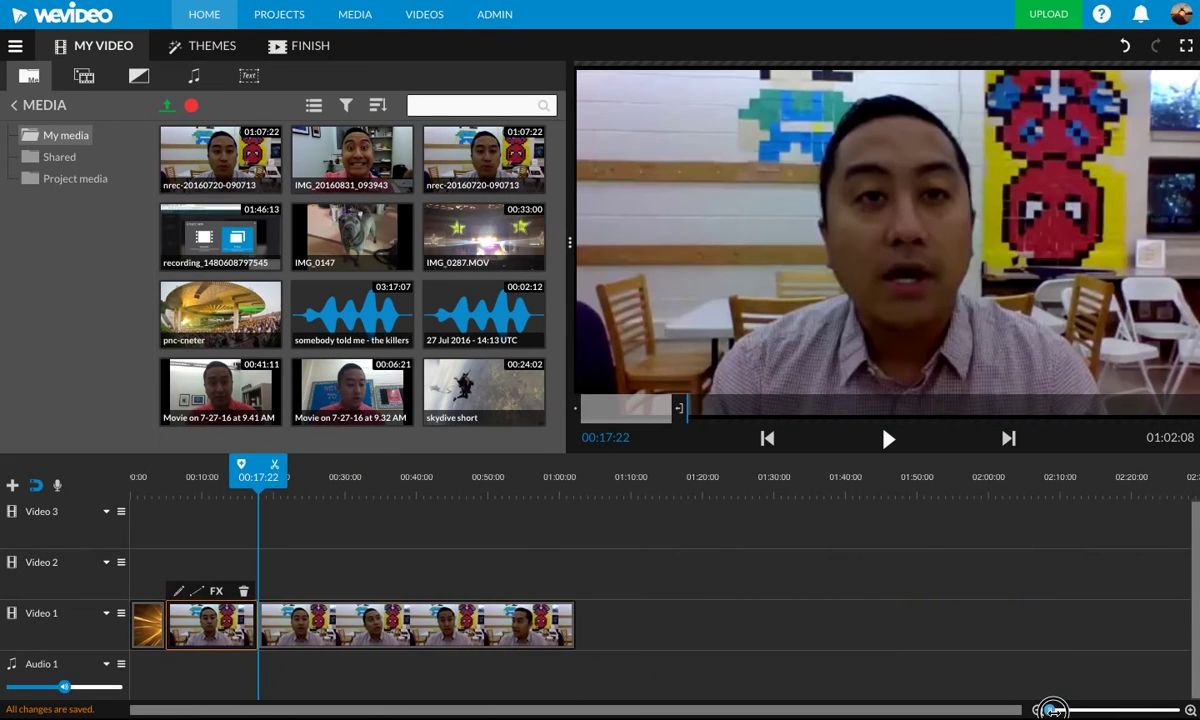